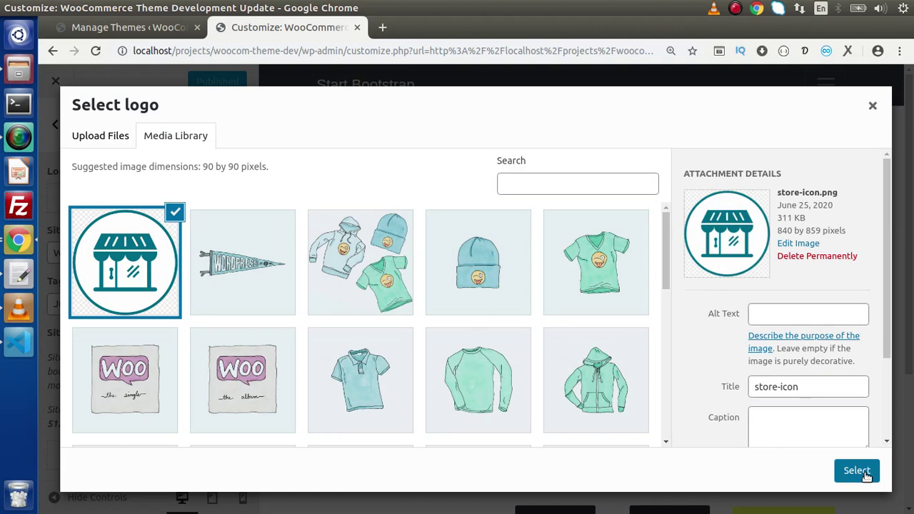
- Confirm store-icon.png as the logo and apply the crop in Site Identity
{"action": "left_click", "coordinate": [865, 473]}
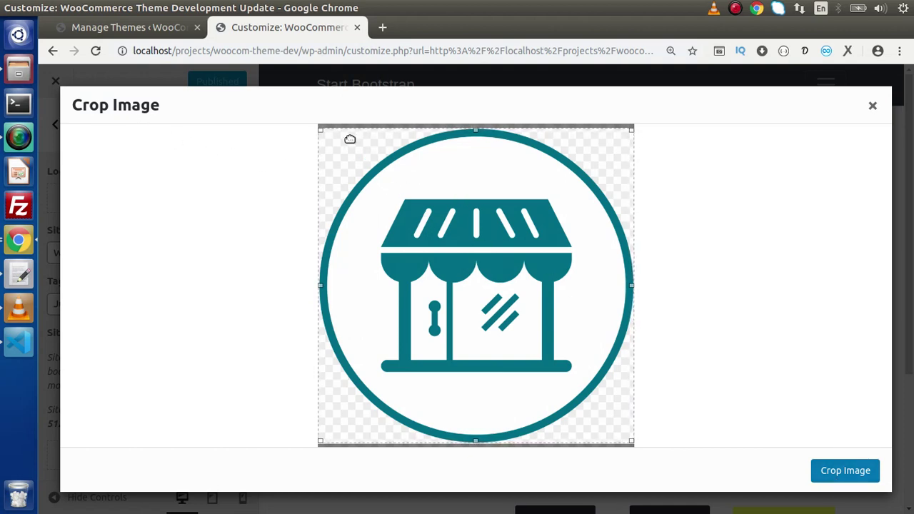
{"action": "left_click", "coordinate": [822, 470]}
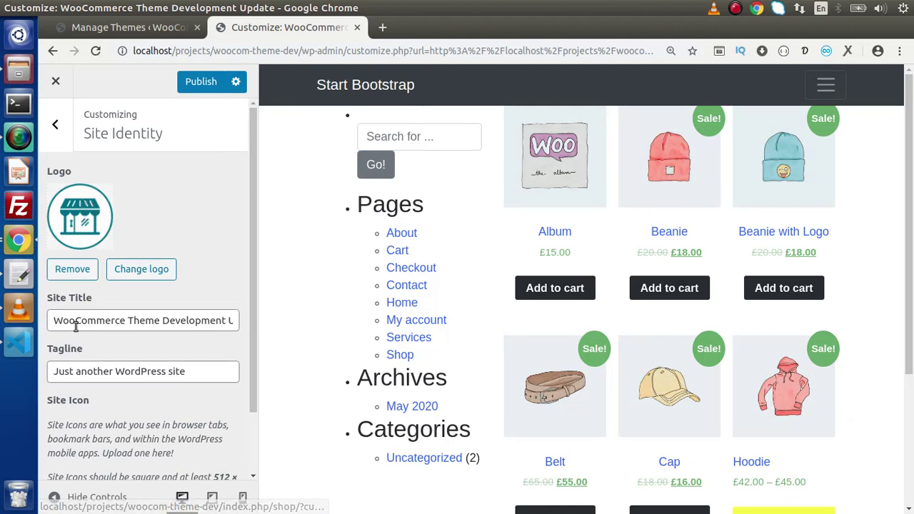
- Open the theme's header.php from the file list and widen the editor
{"action": "left_click", "coordinate": [18, 342]}
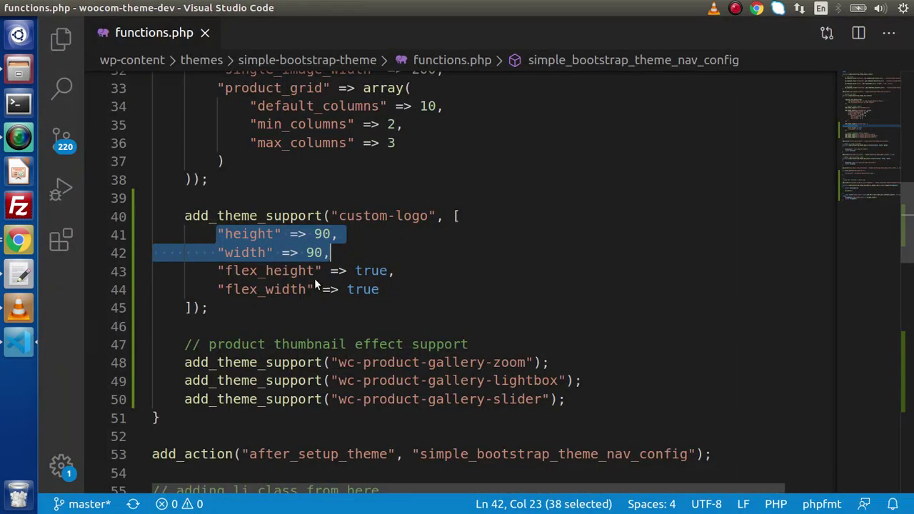
{"action": "key", "text": "ctrl+shift+e"}
{"action": "left_click", "coordinate": [178, 306]}
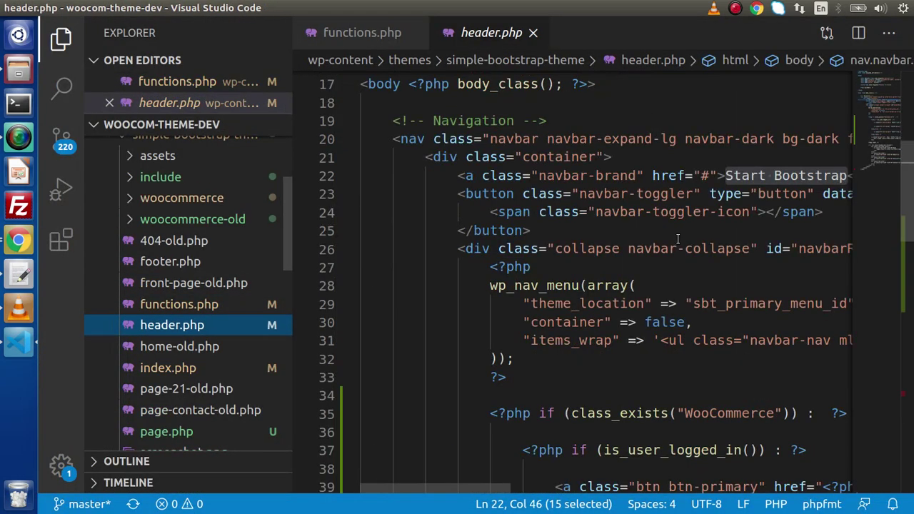
{"action": "key", "text": "ctrl+b"}
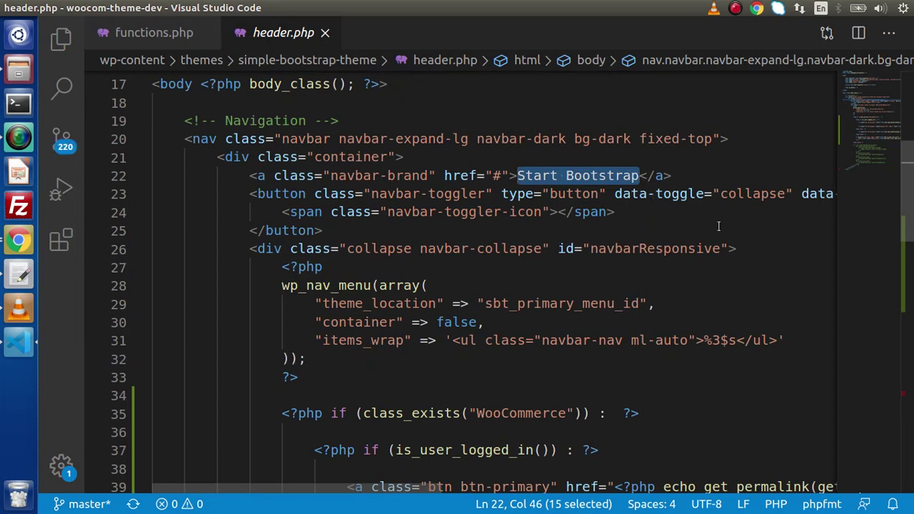
- Replace the 'Start Bootstrap' brand text with an empty indented <?php ?> block
{"action": "key", "text": "BackSpace"}
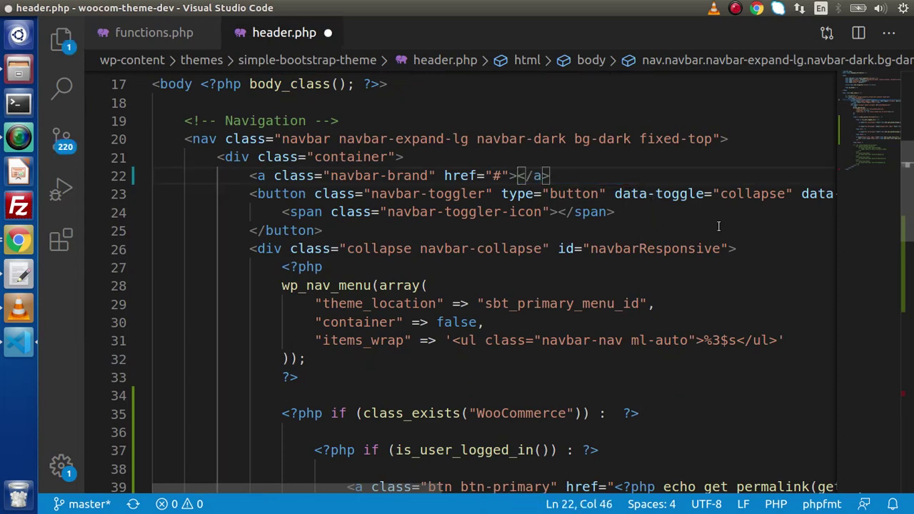
{"action": "key", "text": "Return"}
{"action": "key", "text": "Return"}
{"action": "key", "text": "Up"}
{"action": "key", "text": "Tab"}
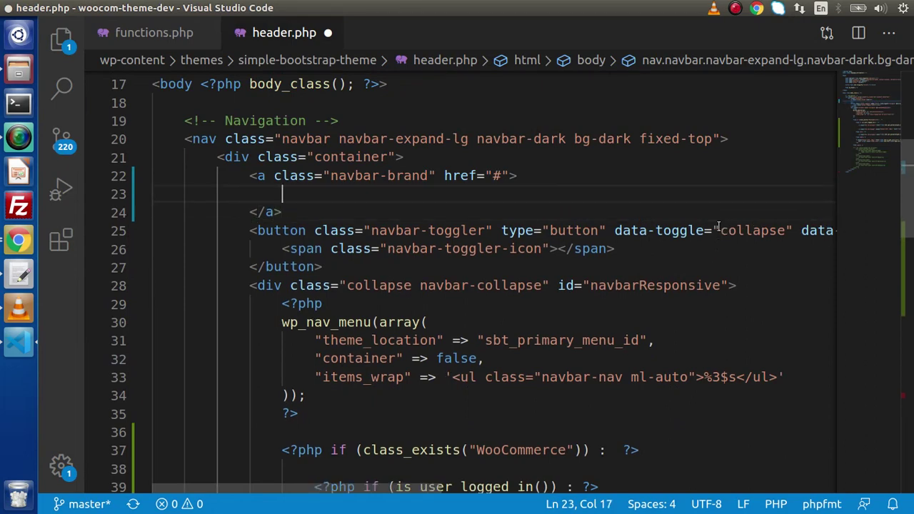
{"action": "type", "text": "<?php"}
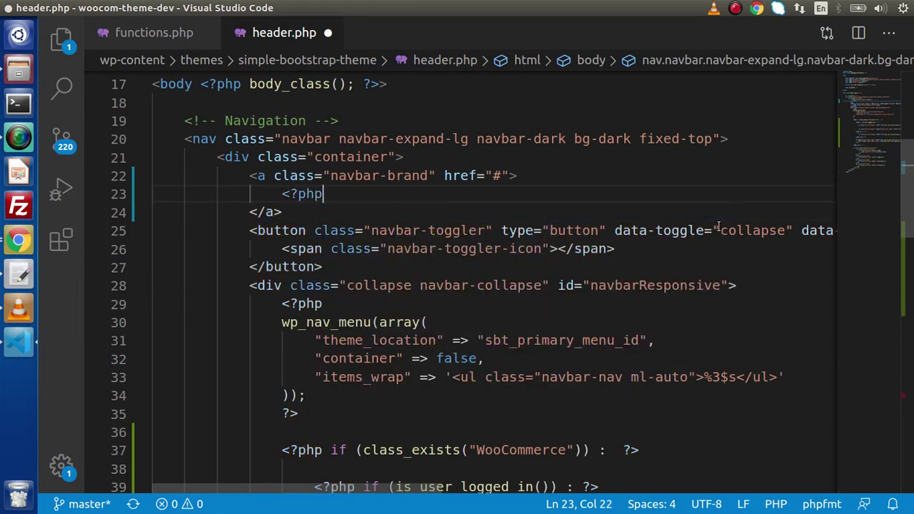
{"action": "key", "text": "Return"}
{"action": "key", "text": "Return"}
{"action": "type", "text": "?>"}
{"action": "key", "text": "Up"}
{"action": "key", "text": "Tab"}
{"action": "key", "text": "Tab"}
{"action": "key", "text": "Tab"}
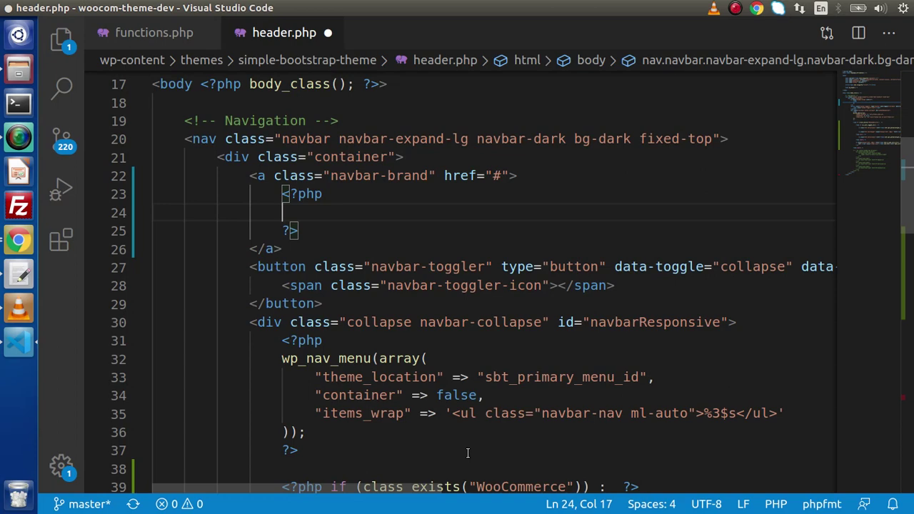
- Write the_custom_logo(); inside the PHP block, discarding an abandoned if()
{"action": "type", "text": "if()"}
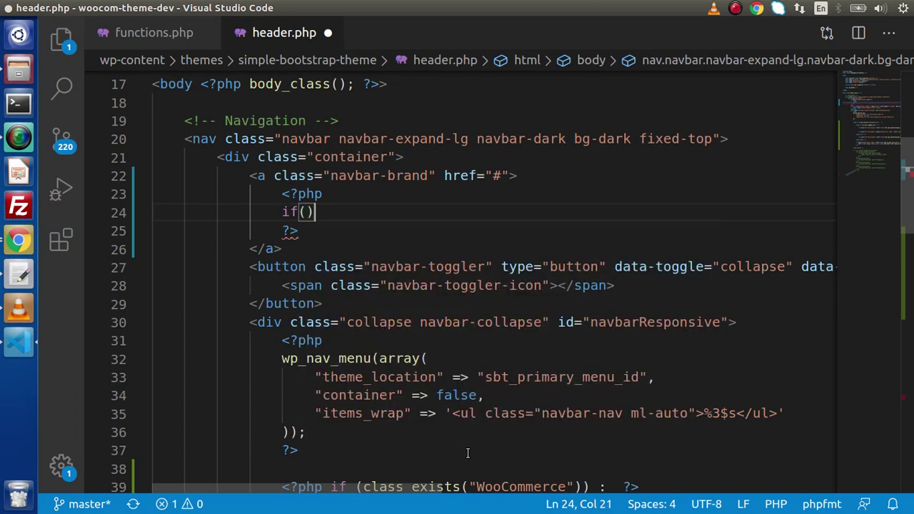
{"action": "key", "text": "Left"}
{"action": "key", "text": "Left"}
{"action": "key", "text": "End"}
{"action": "key", "text": "shift+Home"}
{"action": "key", "text": "BackSpace"}
{"action": "type", "text": "t"}
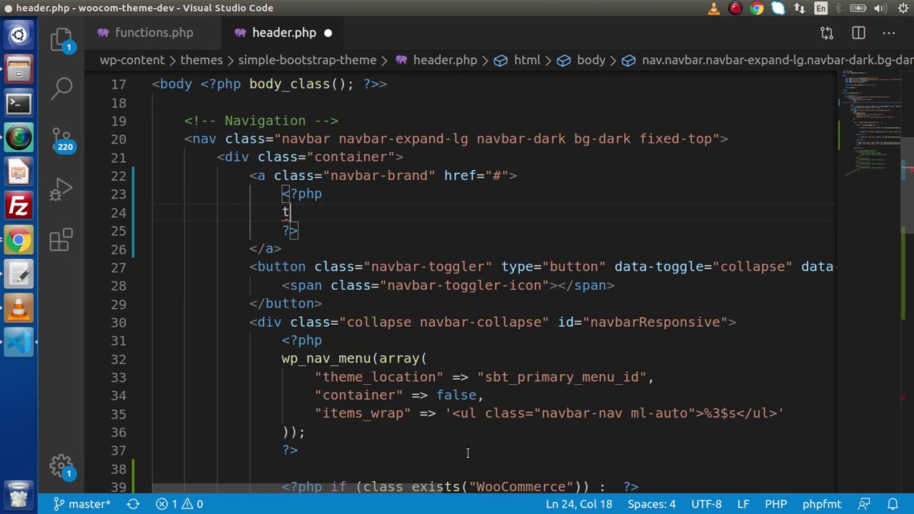
{"action": "type", "text": "he_cus"}
{"action": "key", "text": "Return"}
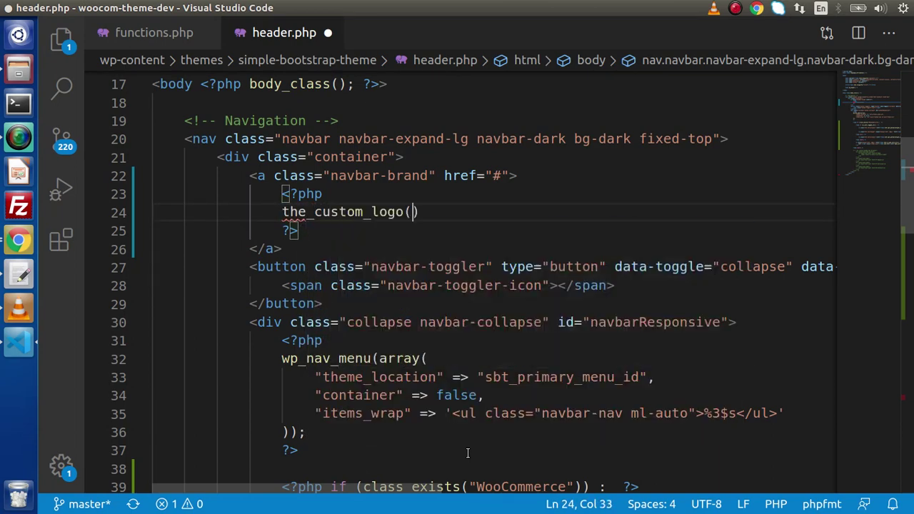
{"action": "type", "text": ");"}
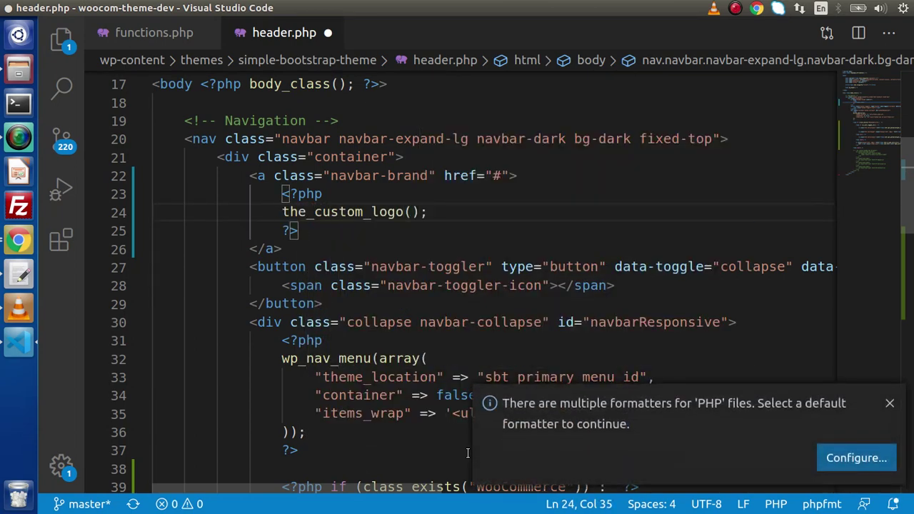
- Dismiss the PHP formatter notification and go back to the WordPress Customizer
{"action": "left_click", "coordinate": [891, 403]}
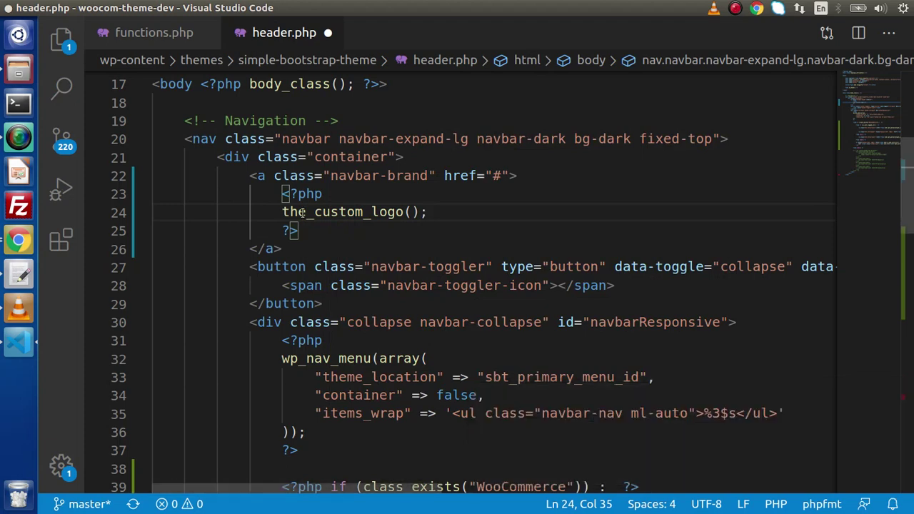
{"action": "mouse_move", "coordinate": [319, 220]}
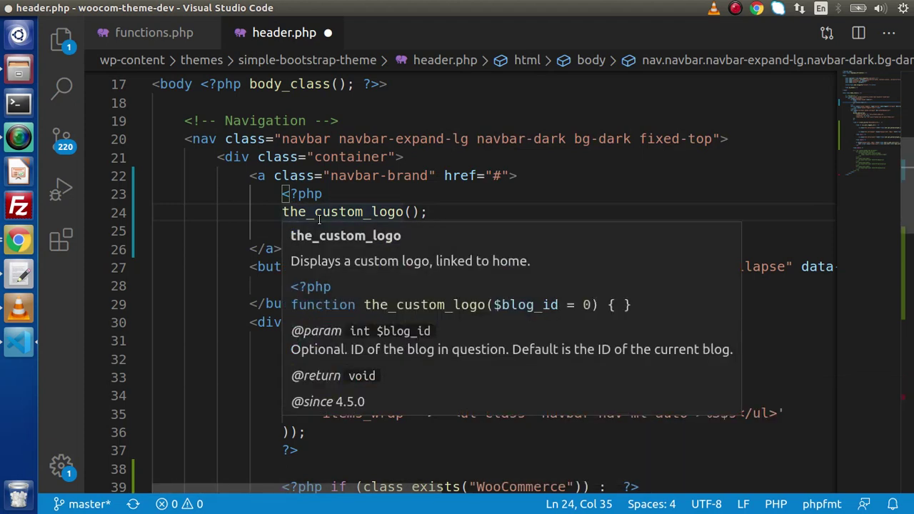
{"action": "left_click", "coordinate": [19, 240]}
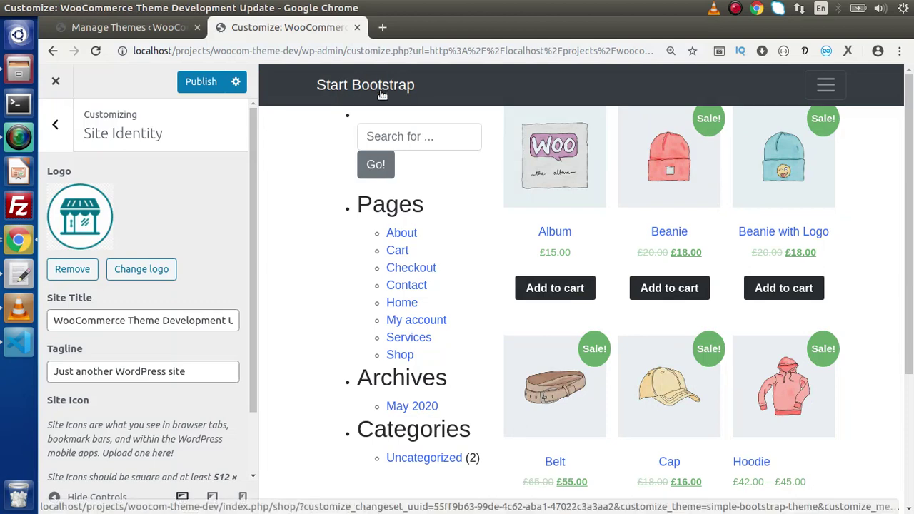
- Save header.php and reload the Customizer so the navbar drops 'Start Bootstrap'
{"action": "key", "text": "alt+Tab"}
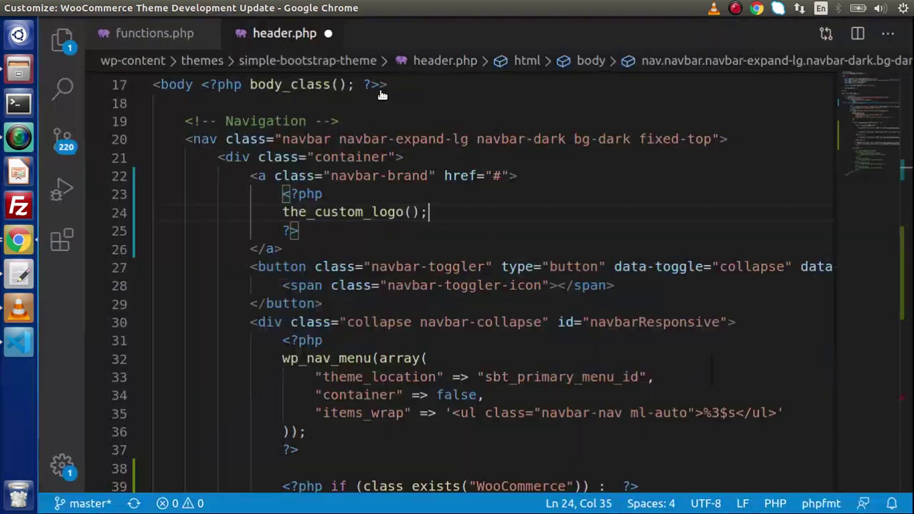
{"action": "key", "text": "alt+Tab"}
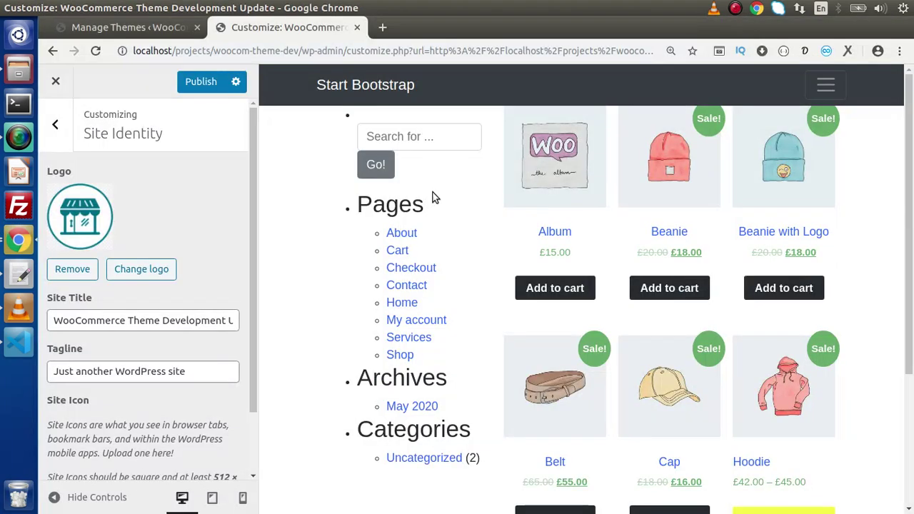
{"action": "key", "text": "F5"}
{"action": "left_click", "coordinate": [579, 141]}
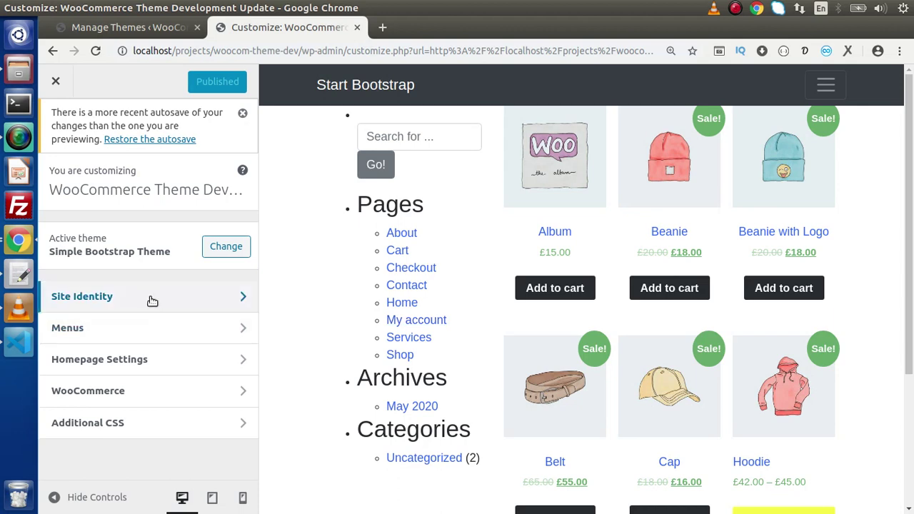
{"action": "key", "text": "alt+Tab"}
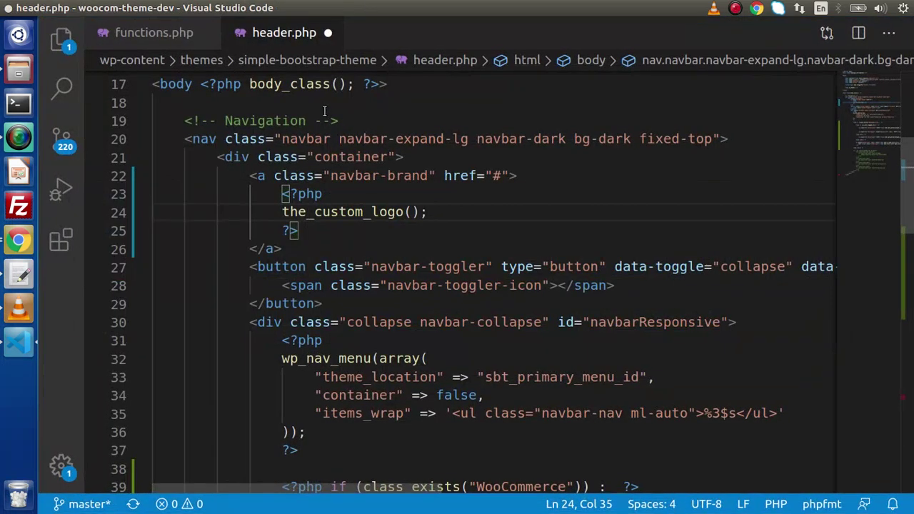
{"action": "key", "text": "ctrl+s"}
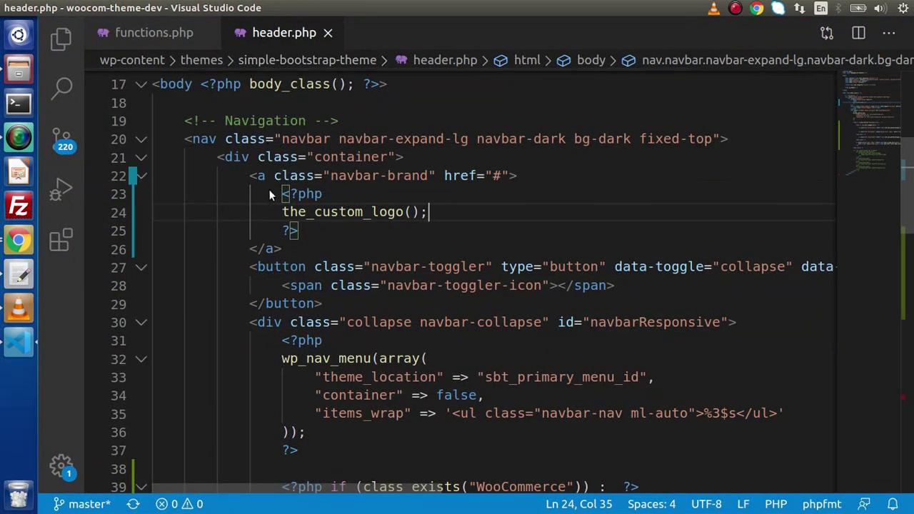
{"action": "key", "text": "alt+Tab"}
{"action": "key", "text": "F5"}
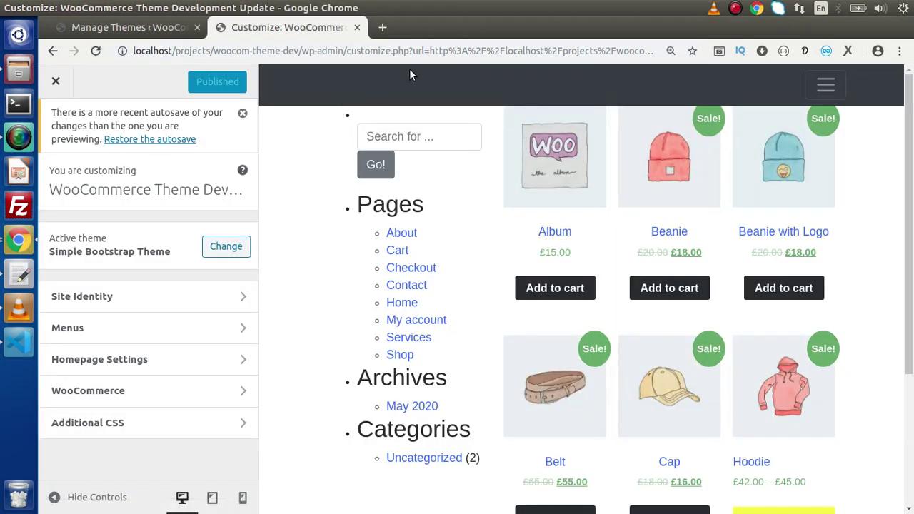
- In Site Identity, choose store-icon as the logo and crop it
{"action": "left_click", "coordinate": [235, 296]}
{"action": "left_click", "coordinate": [161, 259]}
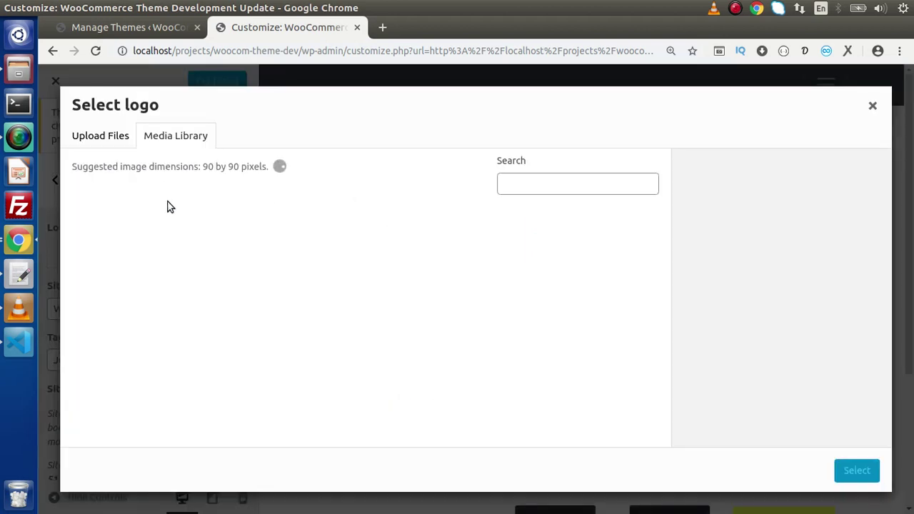
{"action": "left_click", "coordinate": [141, 247]}
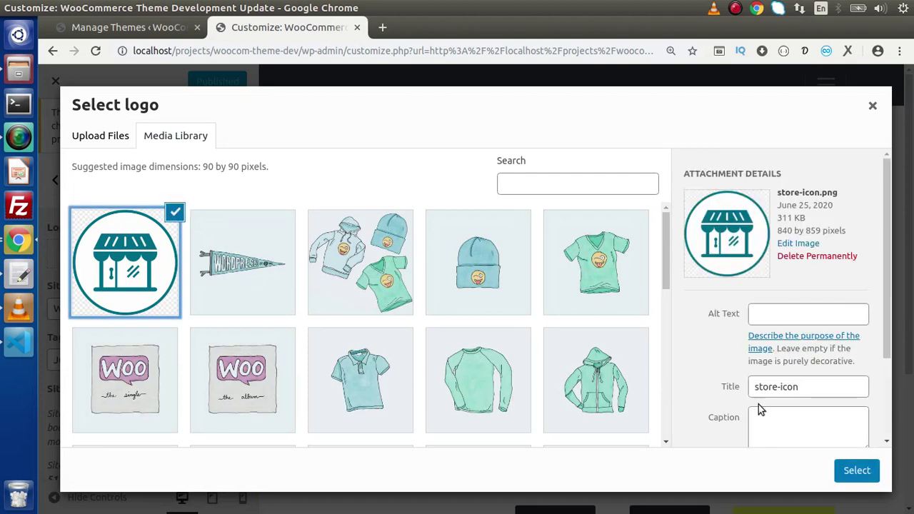
{"action": "left_click", "coordinate": [844, 471]}
{"action": "left_click", "coordinate": [844, 466]}
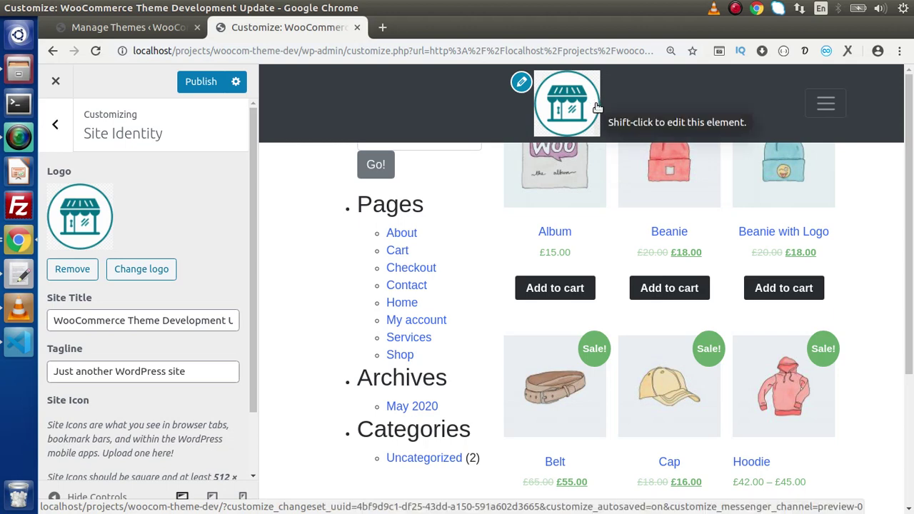
- Publish the Customizer changes and view the shop page in the Incognito window
{"action": "left_click", "coordinate": [201, 84]}
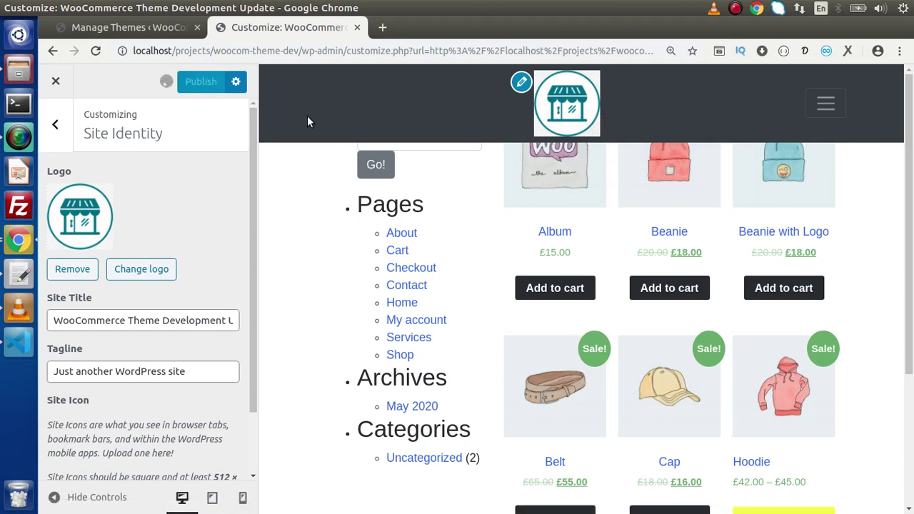
{"action": "left_click", "coordinate": [14, 242]}
{"action": "left_click", "coordinate": [353, 179]}
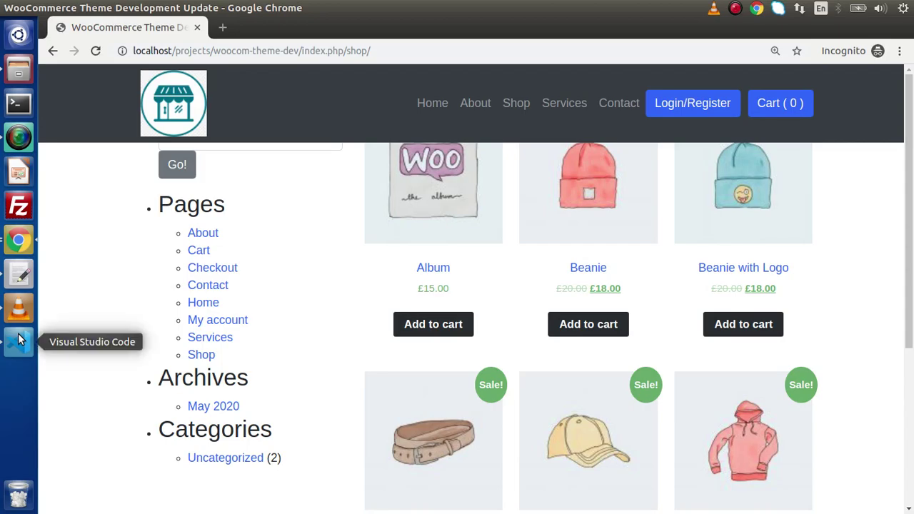
- Remove the store logo in the Customizer and publish the change
{"action": "left_click", "coordinate": [19, 240]}
{"action": "left_click", "coordinate": [415, 155]}
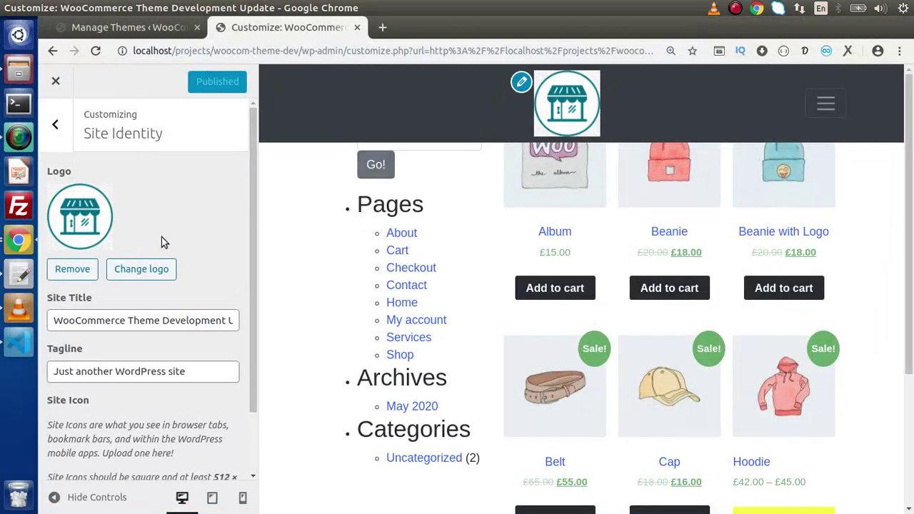
{"action": "left_click", "coordinate": [79, 267]}
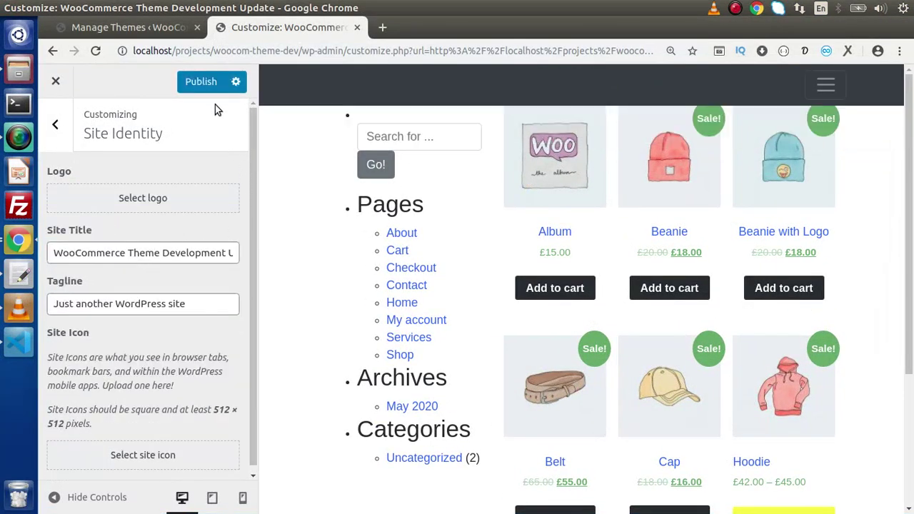
{"action": "left_click", "coordinate": [212, 80]}
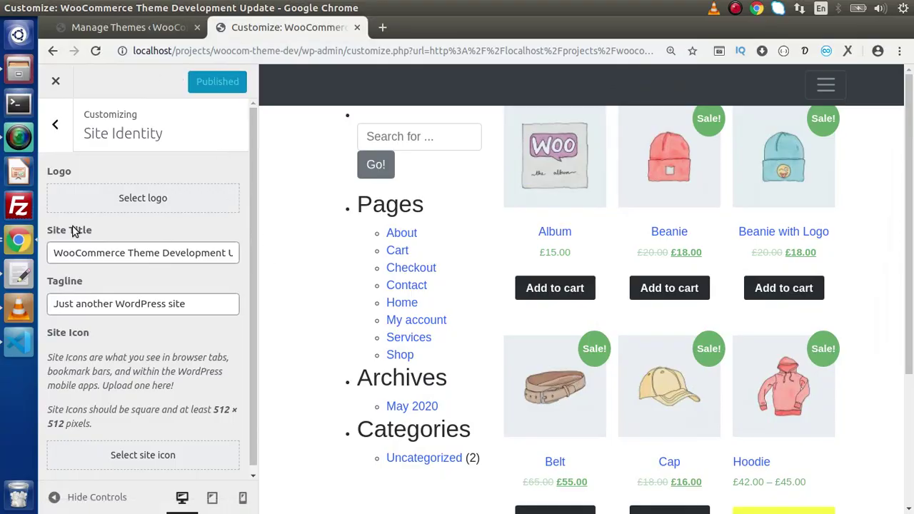
- Check the logo-less shop page in Incognito, then return to header.php
{"action": "left_click", "coordinate": [18, 240]}
{"action": "left_click", "coordinate": [348, 175]}
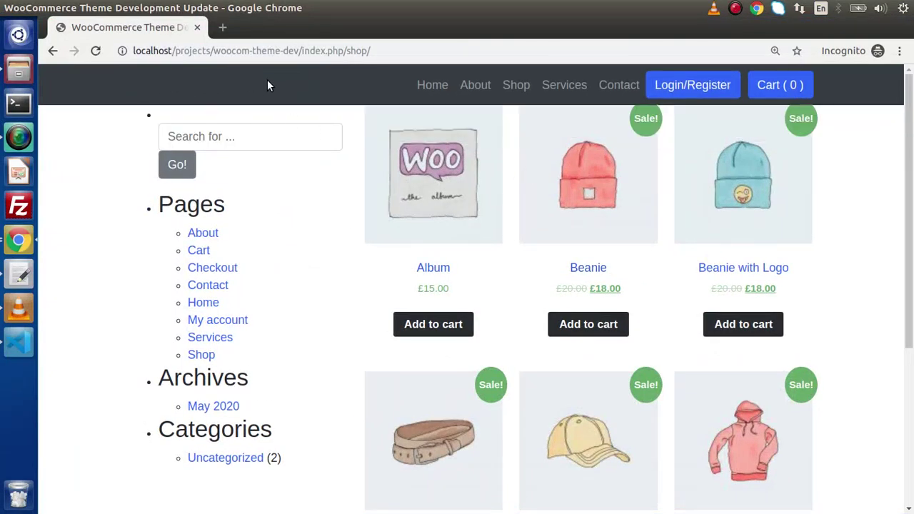
{"action": "left_click", "coordinate": [22, 344]}
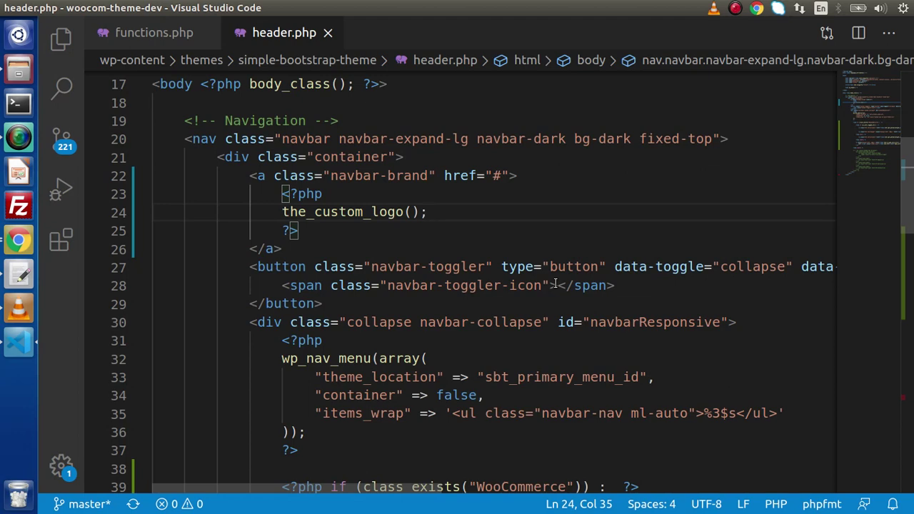
- Add an if(has_custom_logo()){ line above the_custom_logo() call
{"action": "key", "text": "Left"}
{"action": "key", "text": "Left"}
{"action": "key", "text": "ctrl+shift+Return"}
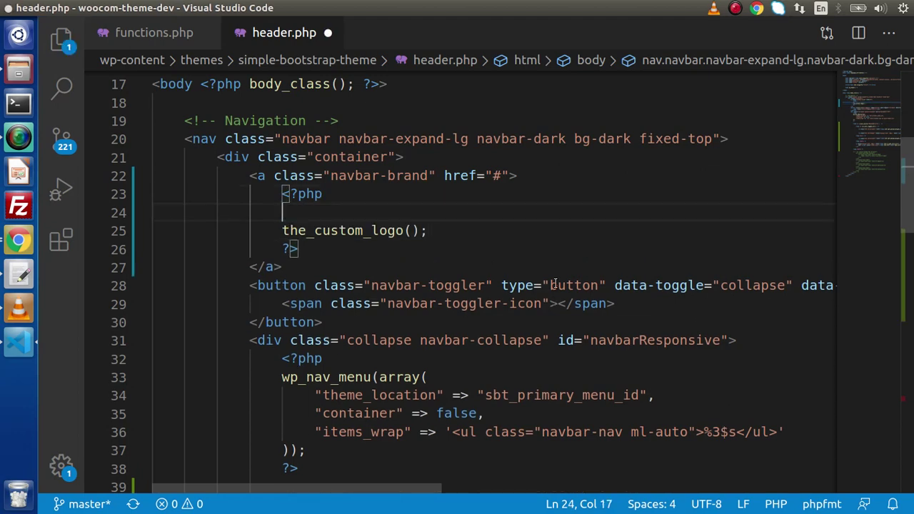
{"action": "type", "text": "if(ha"}
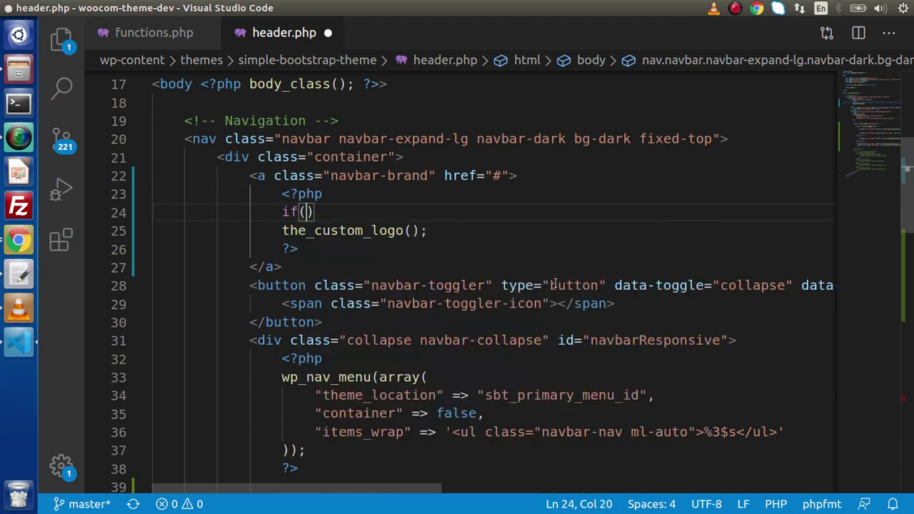
{"action": "type", "text": "s_cu"}
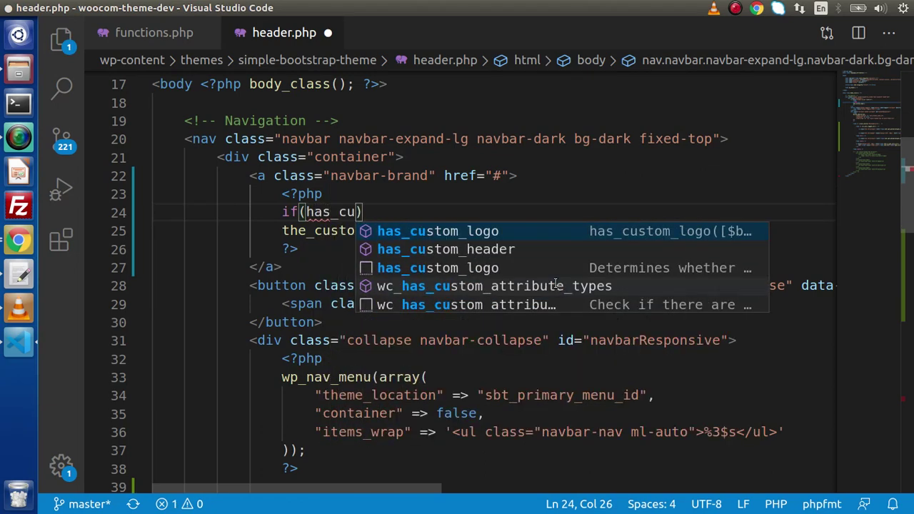
{"action": "key", "text": "Return"}
{"action": "key", "text": "Right"}
{"action": "type", "text": "{"}
{"action": "key", "text": "Return"}
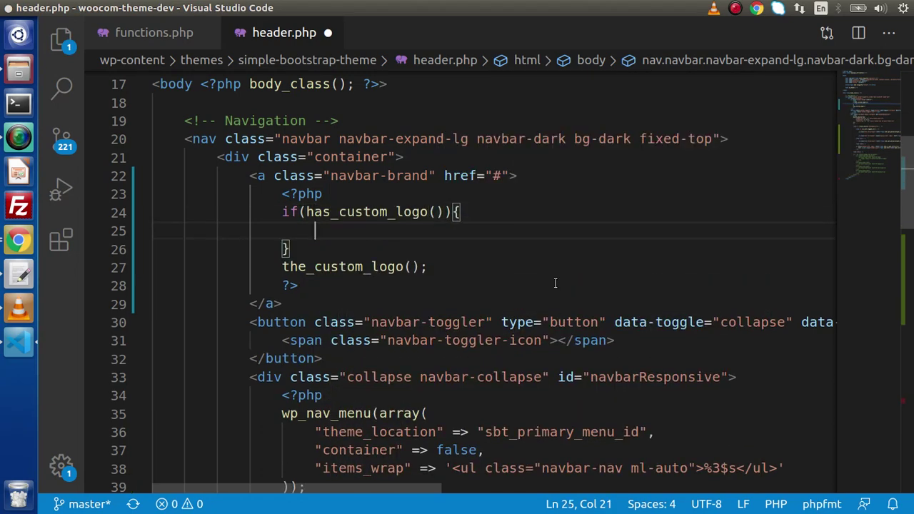
- Move the_custom_logo() call inside the if block
{"action": "left_click_drag", "start_coordinate": [458, 267], "coordinate": [282, 268]}
{"action": "key", "text": "ctrl+x"}
{"action": "left_click", "coordinate": [396, 237]}
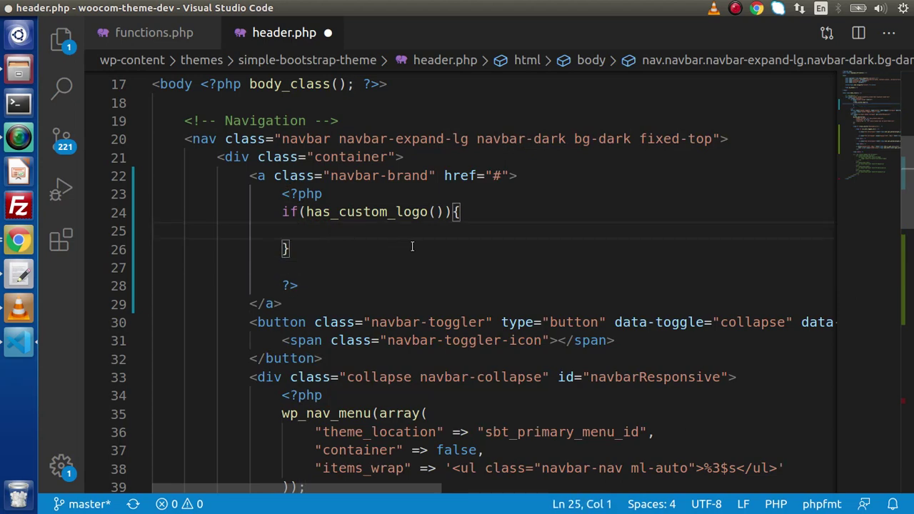
{"action": "key", "text": "Tab"}
{"action": "key", "text": "ctrl+v"}
{"action": "mouse_move", "coordinate": [399, 230]}
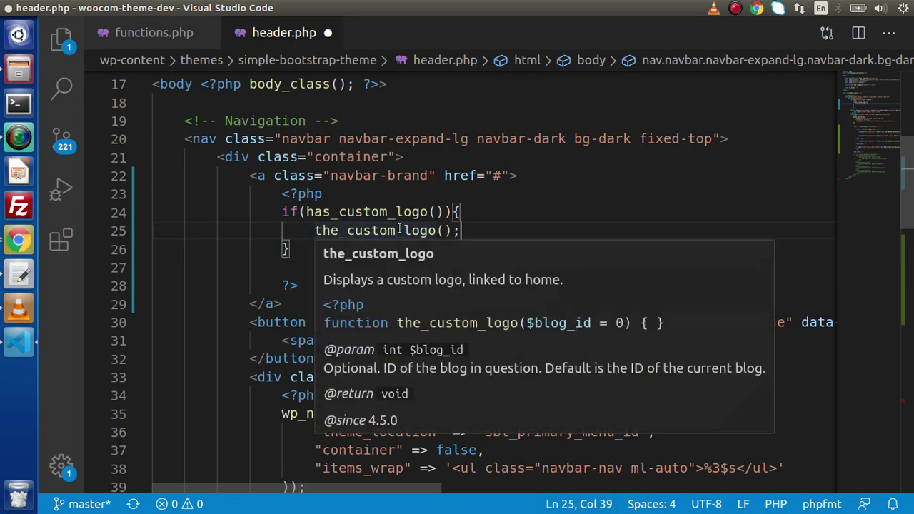
{"action": "left_click_drag", "start_coordinate": [444, 211], "coordinate": [496, 223]}
{"action": "left_click", "coordinate": [312, 230]}
- Add an else block that echoes bloginfo("title")
{"action": "left_click", "coordinate": [353, 252]}
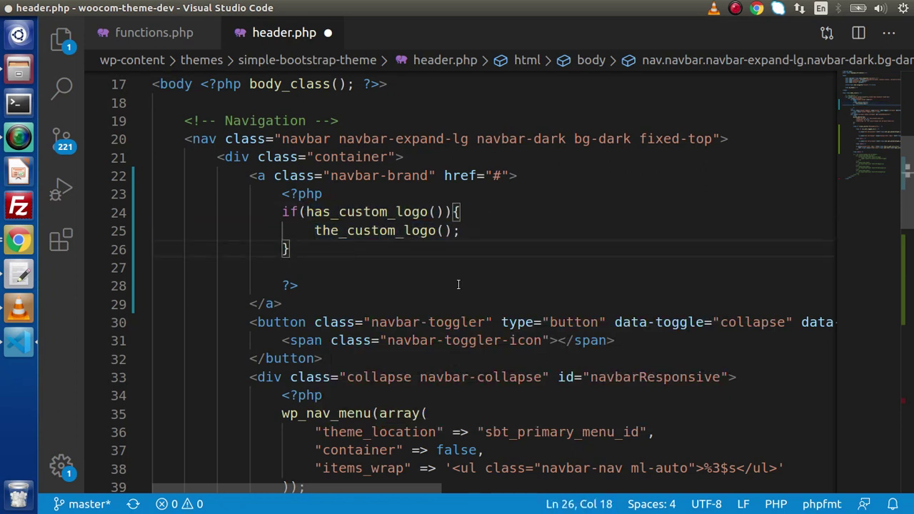
{"action": "type", "text": "else{"}
{"action": "key", "text": "Return"}
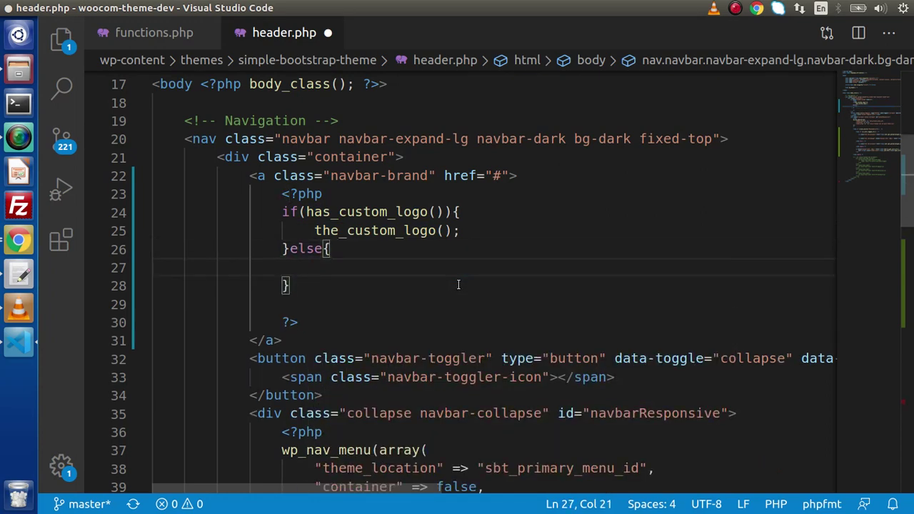
{"action": "type", "text": "echo "}
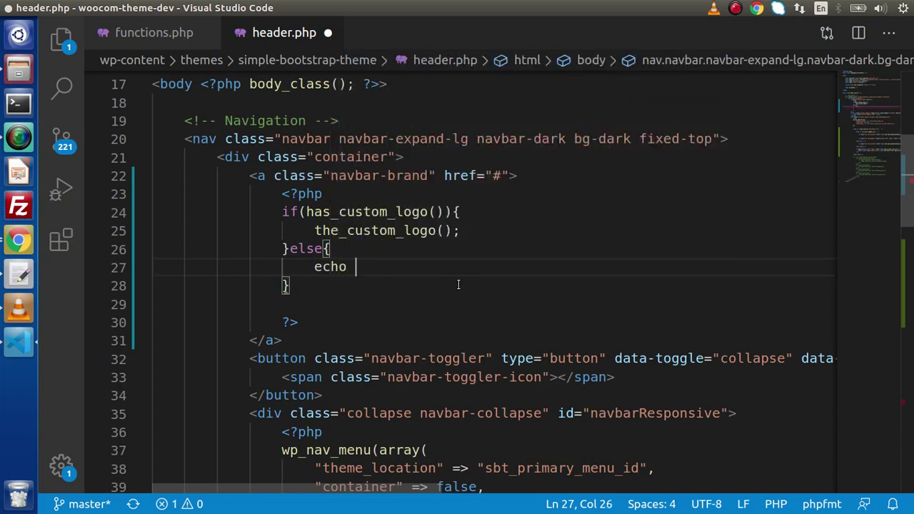
{"action": "type", "text": "bloin"}
{"action": "key", "text": "BackSpace"}
{"action": "key", "text": "BackSpace"}
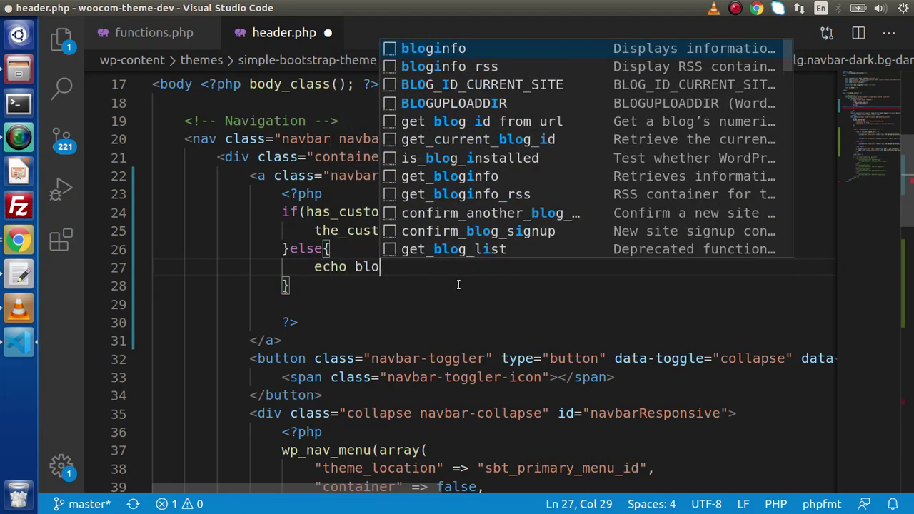
{"action": "type", "text": "ginfo"}
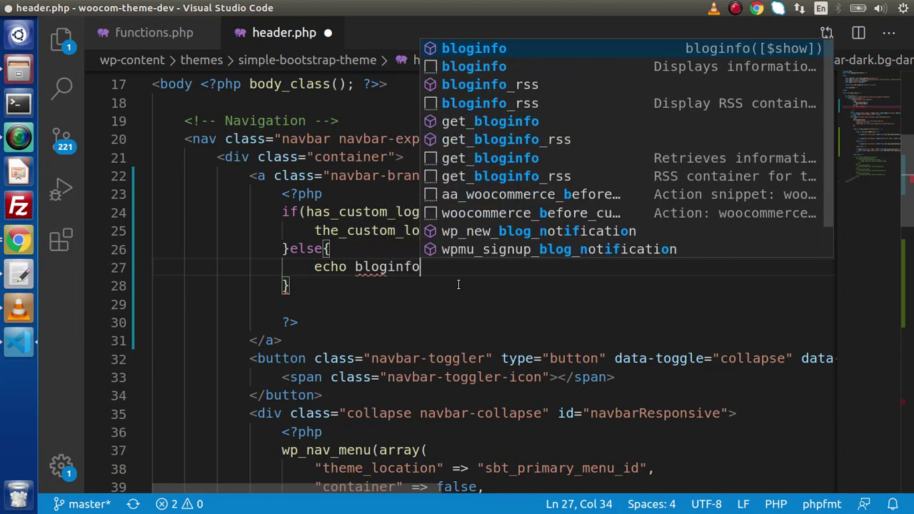
{"action": "type", "text": "("}
{"action": "type", "text": "\"title"}
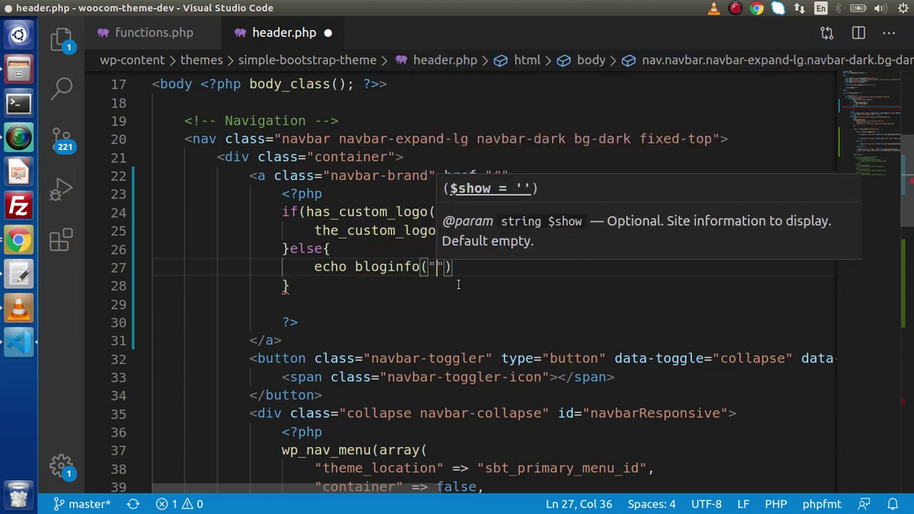
- Save header.php, add the missing semicolon after bloginfo, and return to the browser
{"action": "key", "text": "ctrl+s"}
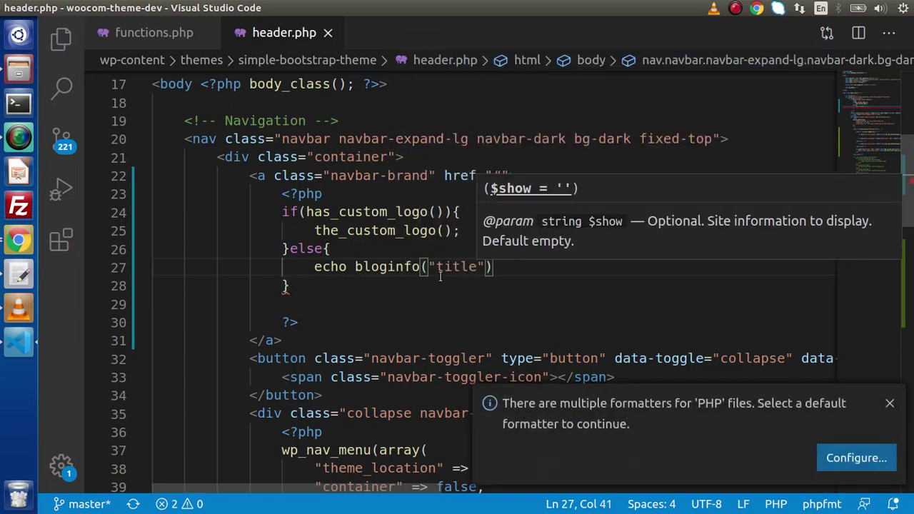
{"action": "left_click", "coordinate": [890, 404]}
{"action": "left_click", "coordinate": [530, 272]}
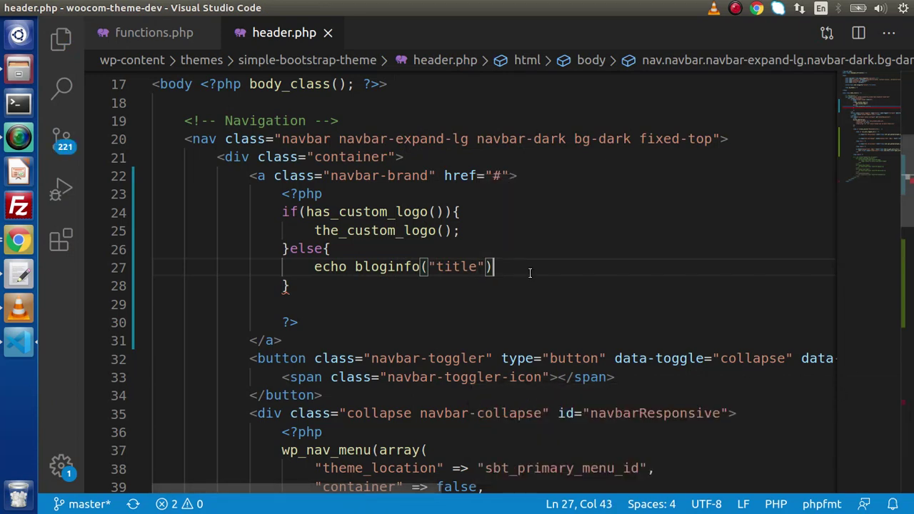
{"action": "type", "text": ";"}
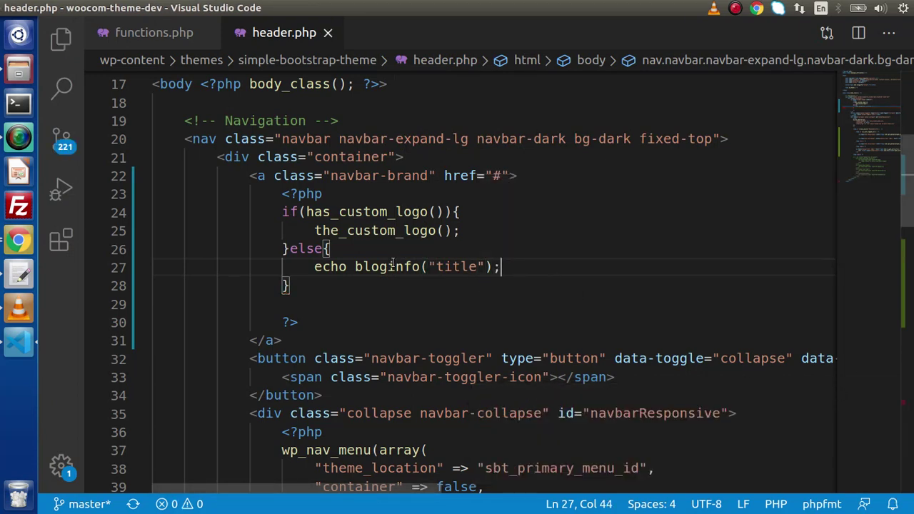
{"action": "left_click", "coordinate": [328, 197]}
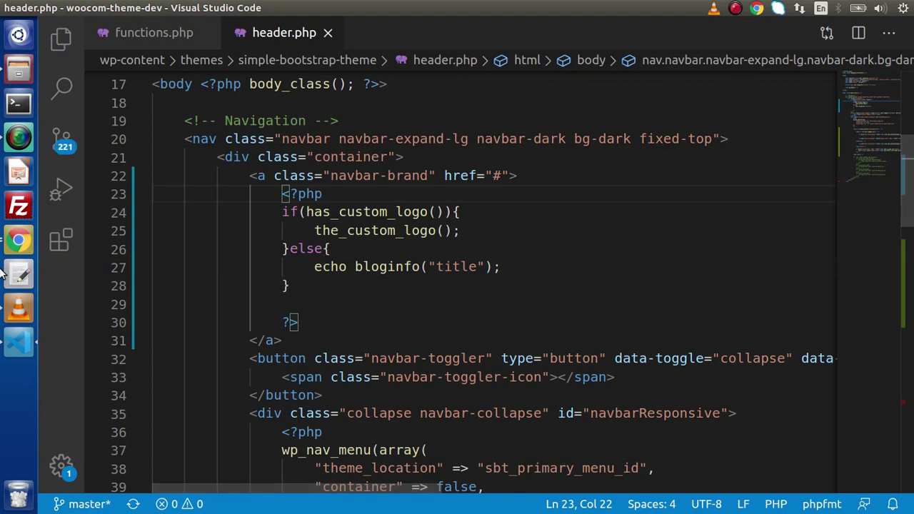
{"action": "key", "text": "alt+Tab"}
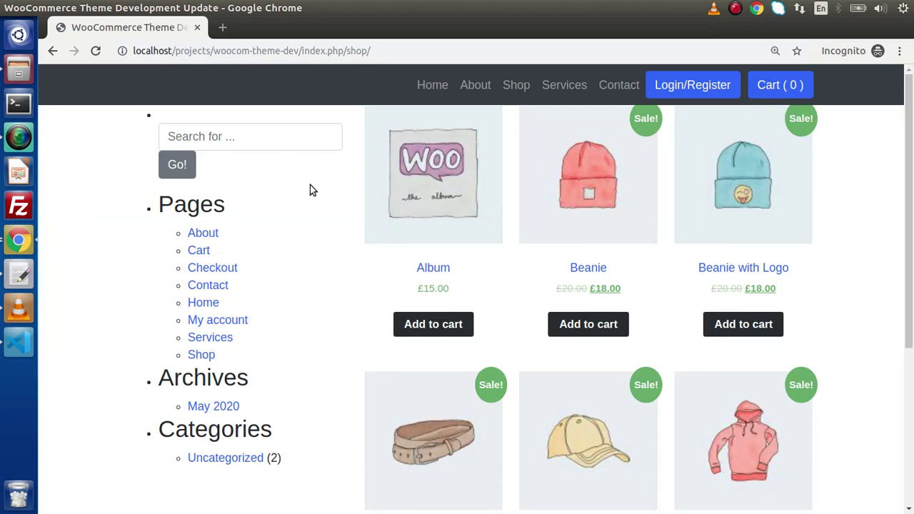
- Reload the shop page, then open General Settings in the admin window
{"action": "key", "text": "ctrl+r"}
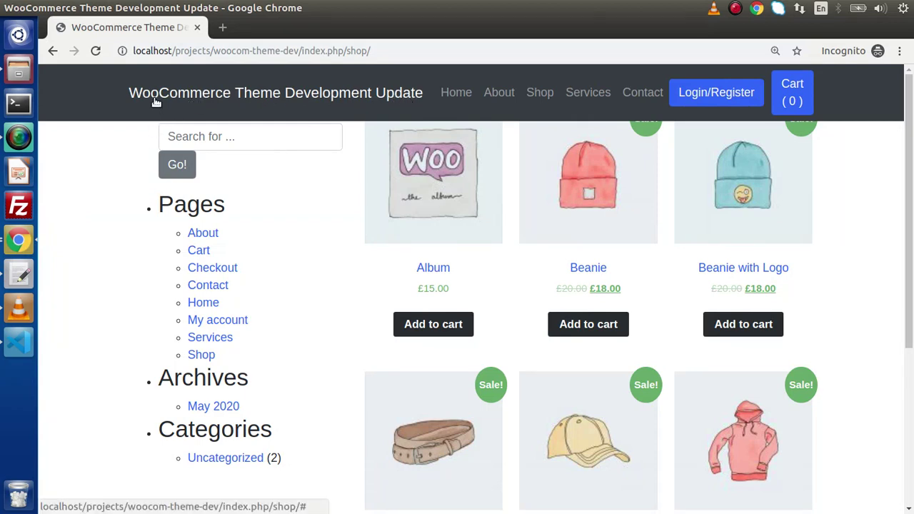
{"action": "left_click", "coordinate": [28, 236]}
{"action": "left_click", "coordinate": [435, 179]}
{"action": "left_click", "coordinate": [164, 35]}
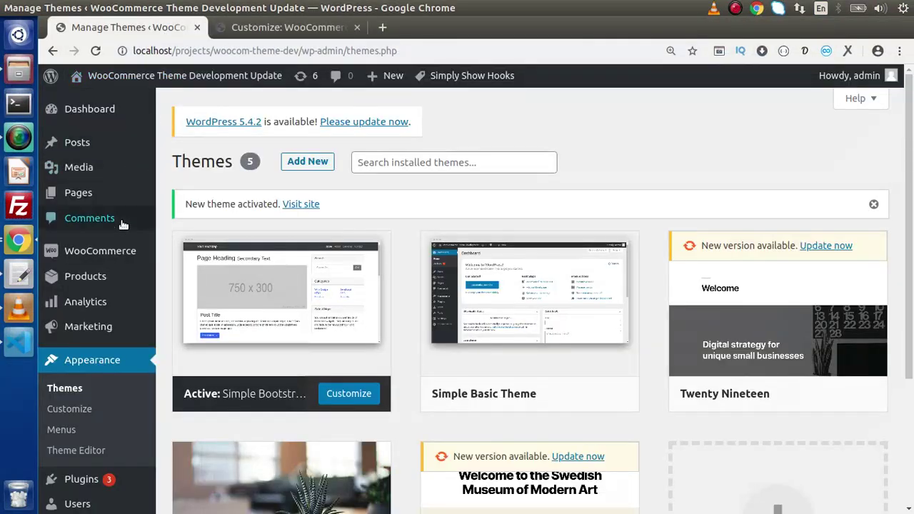
{"action": "scroll", "coordinate": [107, 300], "scroll_direction": "down", "scroll_amount": 2}
{"action": "mouse_move", "coordinate": [83, 468]}
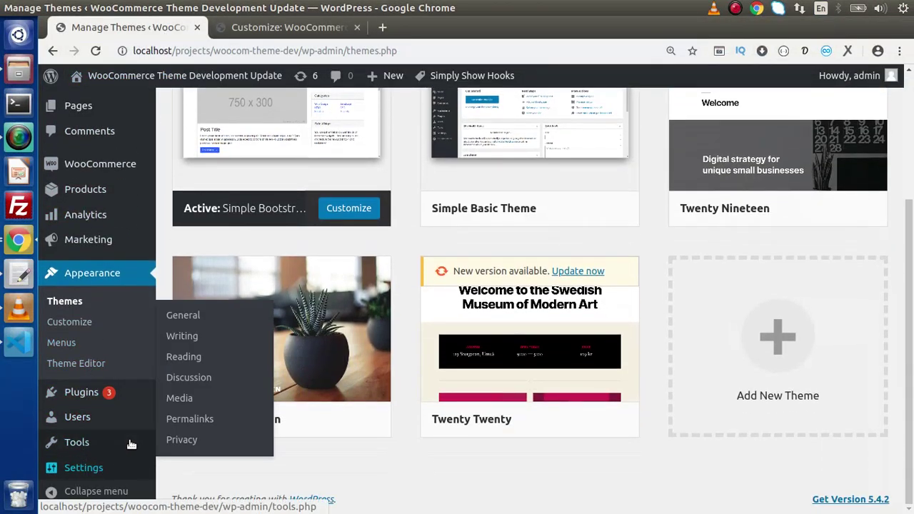
{"action": "left_click", "coordinate": [188, 313]}
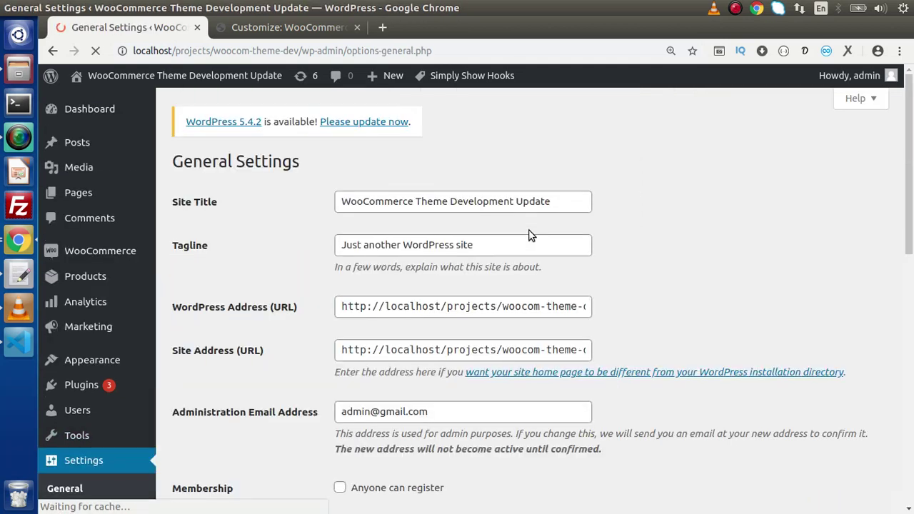
- Change the site title to 'My Store' and save the settings
{"action": "left_click", "coordinate": [562, 206]}
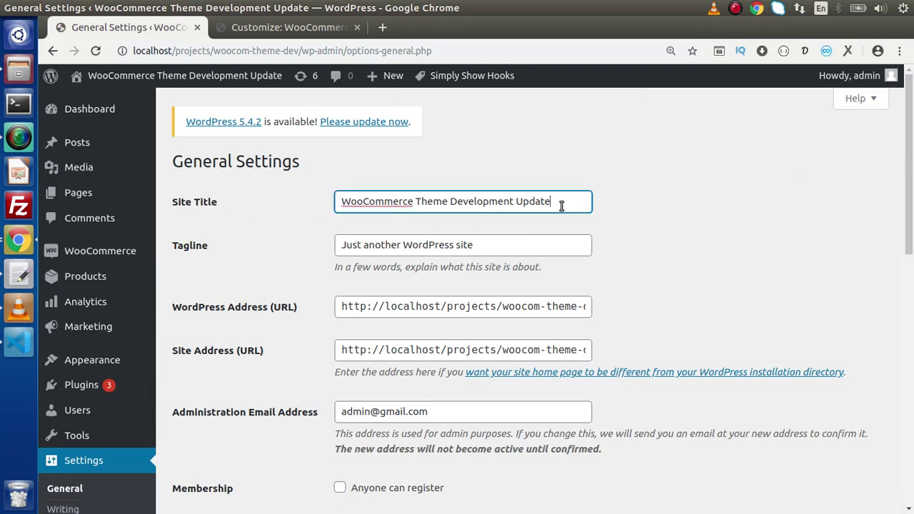
{"action": "key", "text": "ctrl+a"}
{"action": "key", "text": "BackSpace"}
{"action": "type", "text": "Woo"}
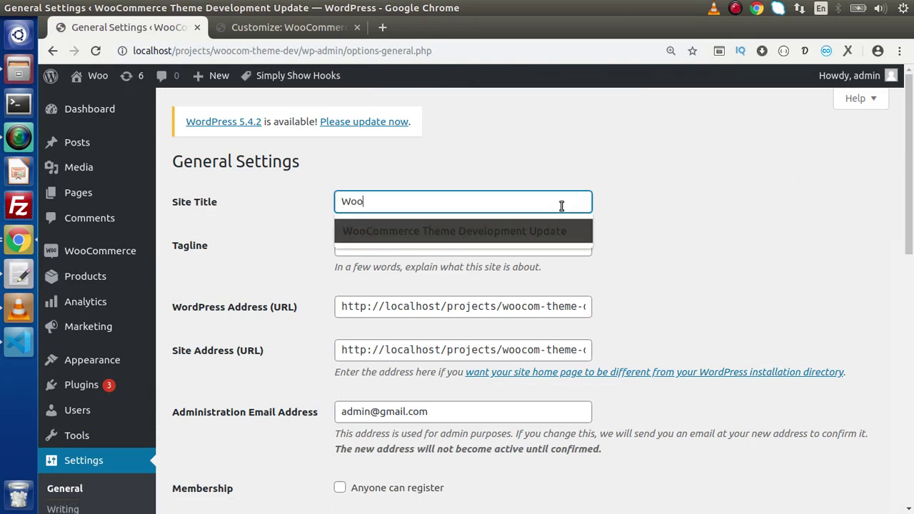
{"action": "key", "text": "BackSpace"}
{"action": "key", "text": "BackSpace"}
{"action": "key", "text": "BackSpace"}
{"action": "type", "text": "My "}
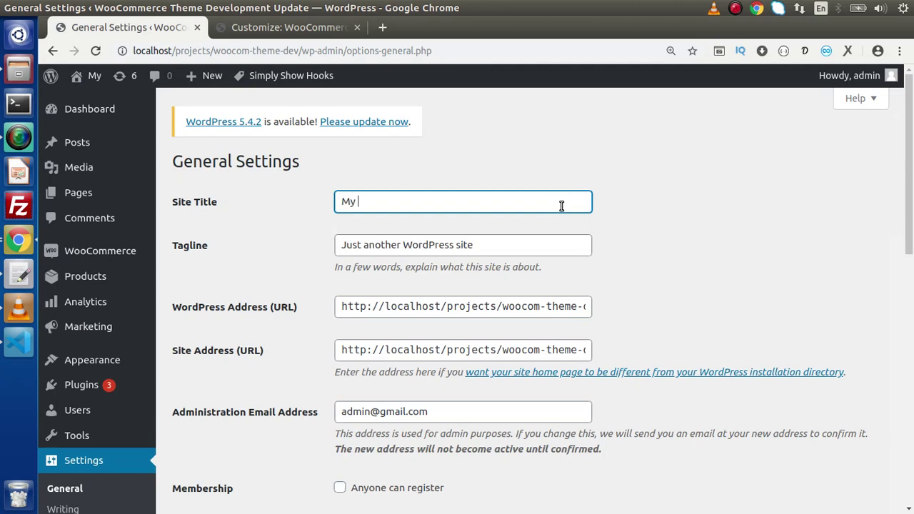
{"action": "type", "text": "Store"}
{"action": "scroll", "coordinate": [292, 435], "scroll_direction": "down", "scroll_amount": 7}
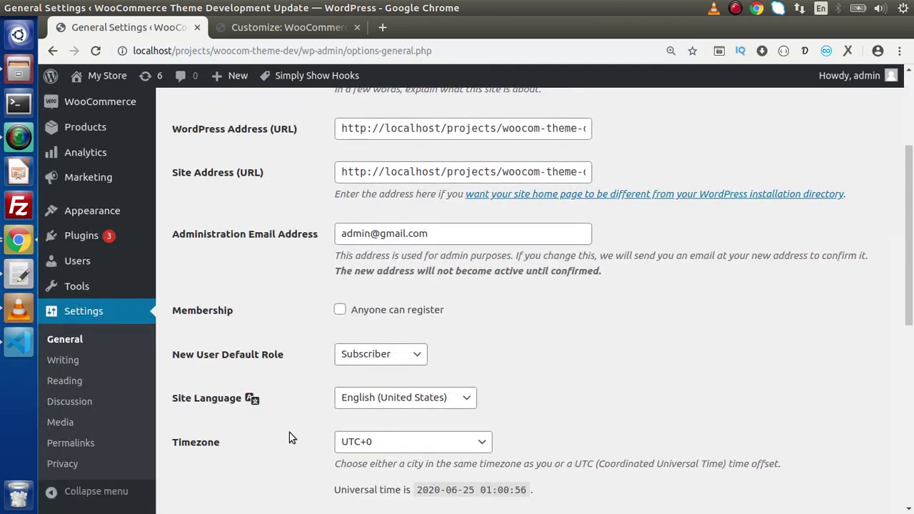
{"action": "scroll", "coordinate": [336, 485], "scroll_direction": "down", "scroll_amount": 3}
{"action": "left_click", "coordinate": [238, 443]}
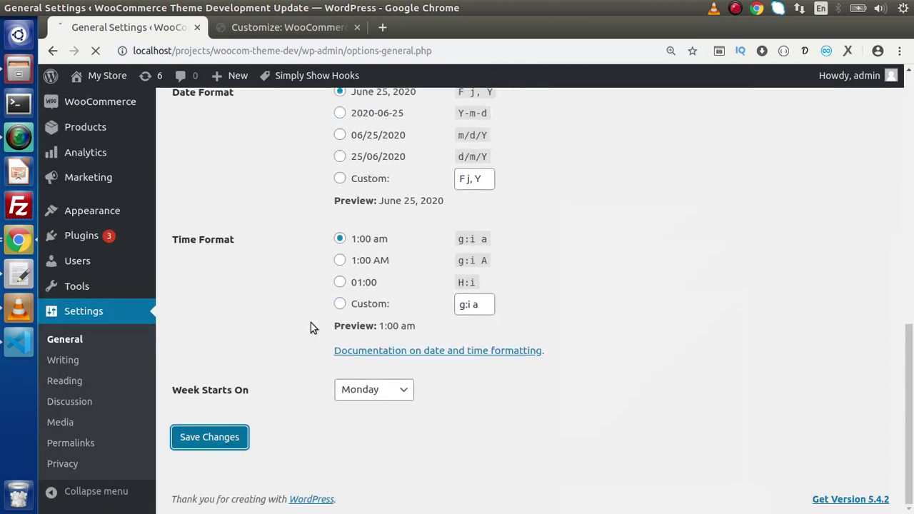
- View the shop in the incognito window, then return to header.php
{"action": "left_click", "coordinate": [18, 240]}
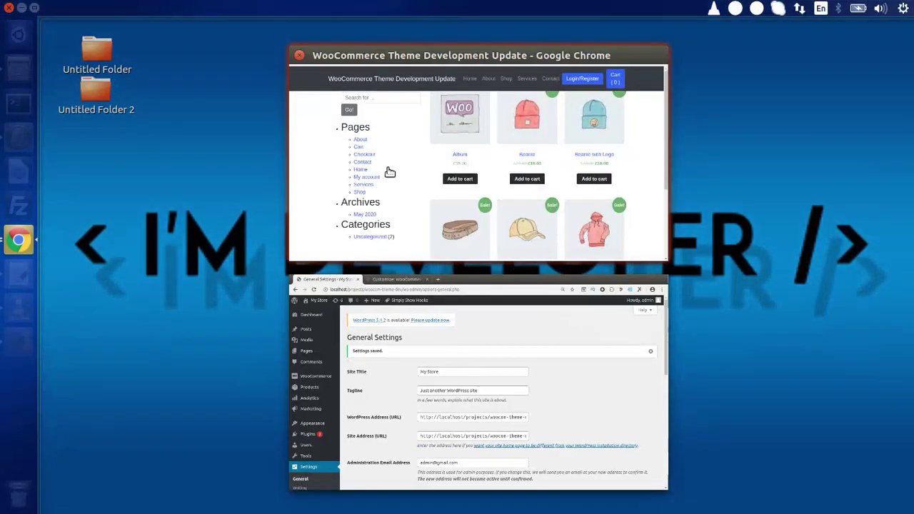
{"action": "left_click", "coordinate": [387, 174]}
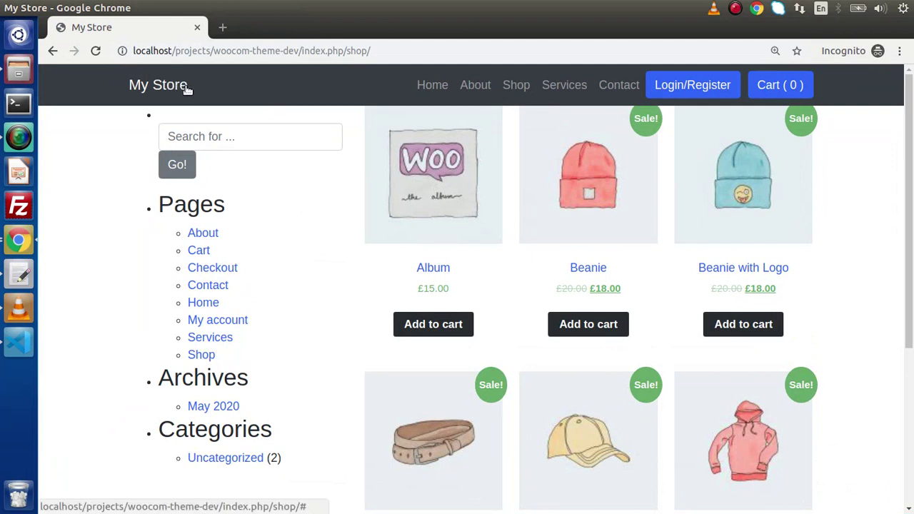
{"action": "left_click", "coordinate": [20, 343]}
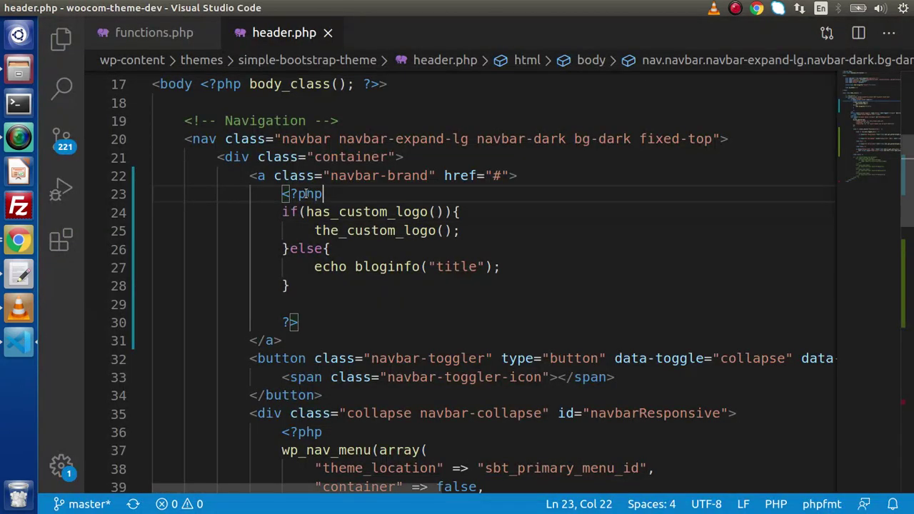
- Replace the brand link's href '#' with <?php echo home_url('/') ?>
{"action": "left_click", "coordinate": [499, 176]}
{"action": "key", "text": "BackSpace"}
{"action": "type", "text": "<?php echo  ?"}
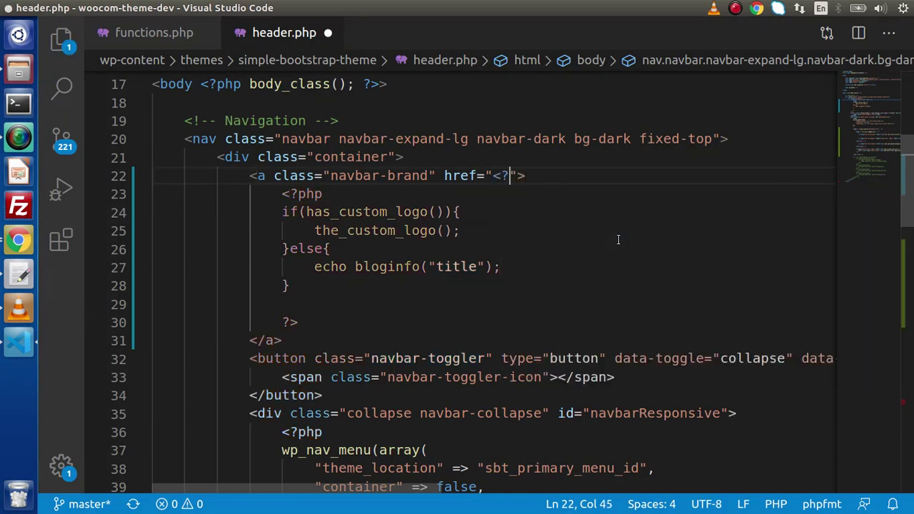
{"action": "type", "text": ">"}
{"action": "key", "text": "Left"}
{"action": "key", "text": "Left"}
{"action": "key", "text": "Left"}
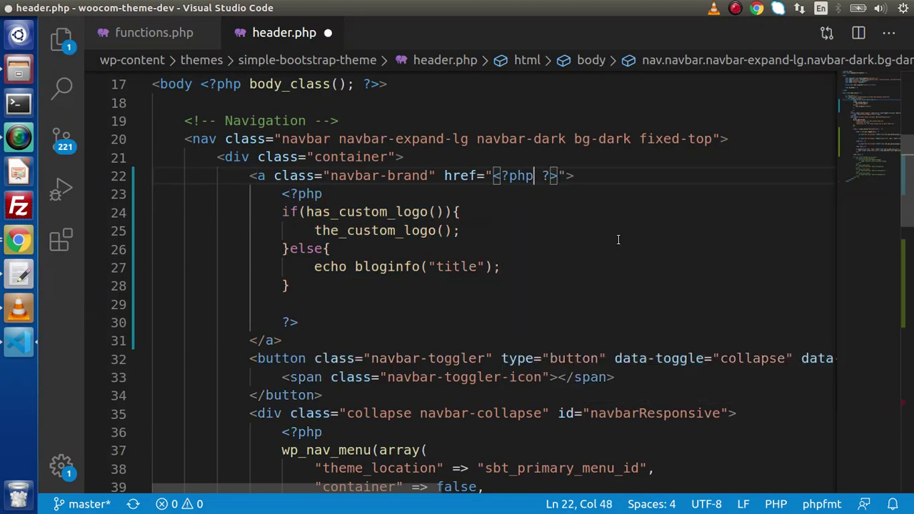
{"action": "type", "text": "echo home"}
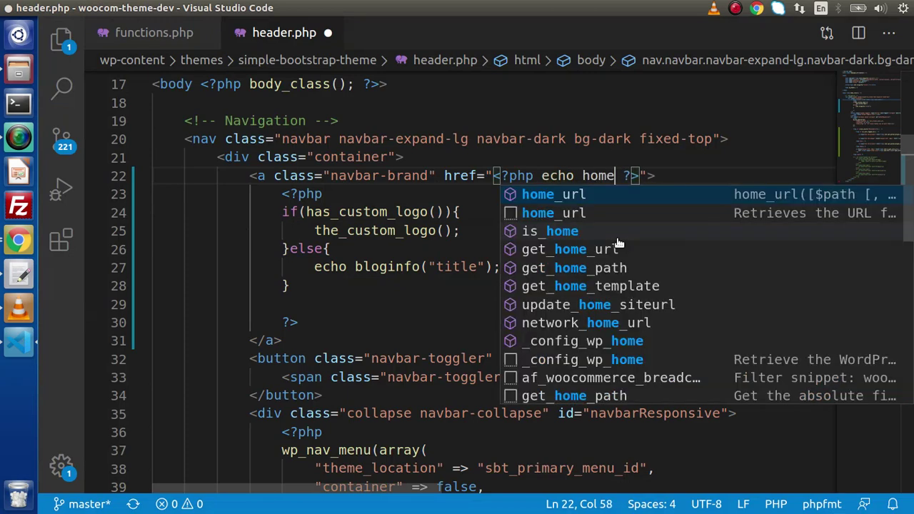
{"action": "key", "text": "Return"}
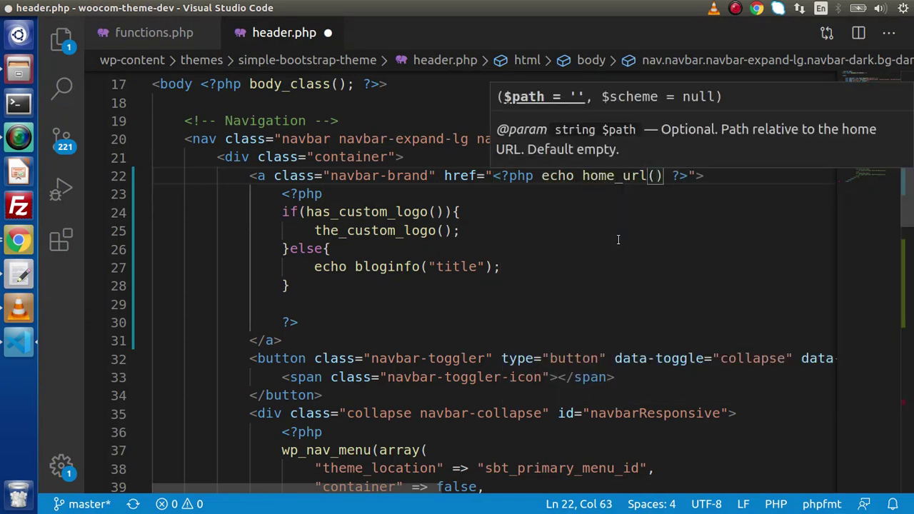
{"action": "type", "text": "'/"}
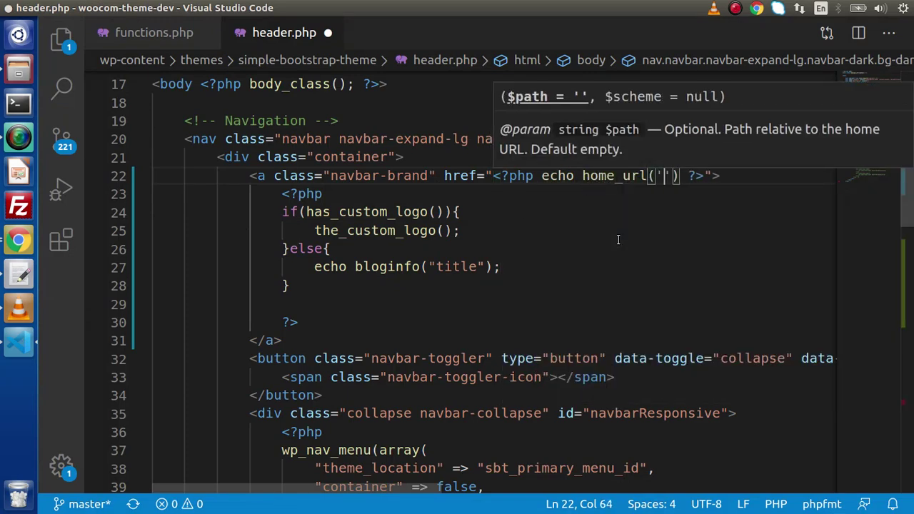
- Save header.php and select the shop page address in Chrome for reloading
{"action": "key", "text": "ctrl+s"}
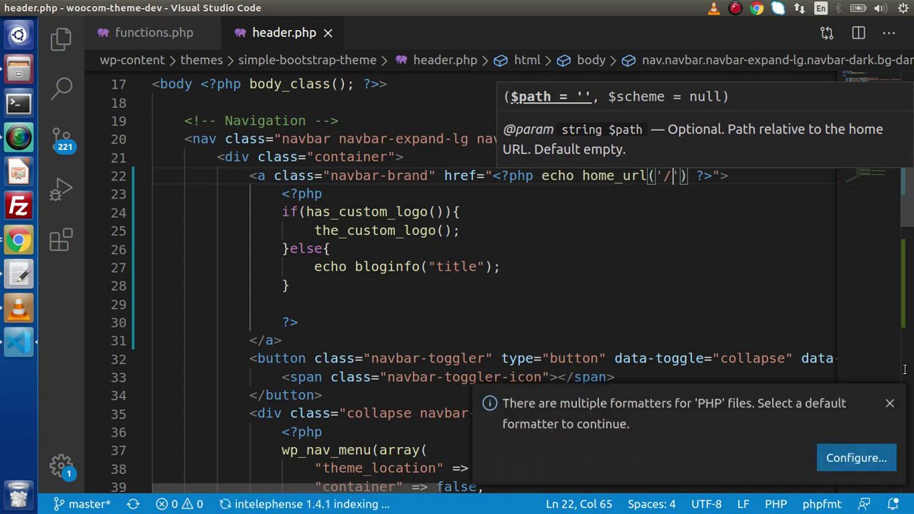
{"action": "left_click", "coordinate": [890, 403]}
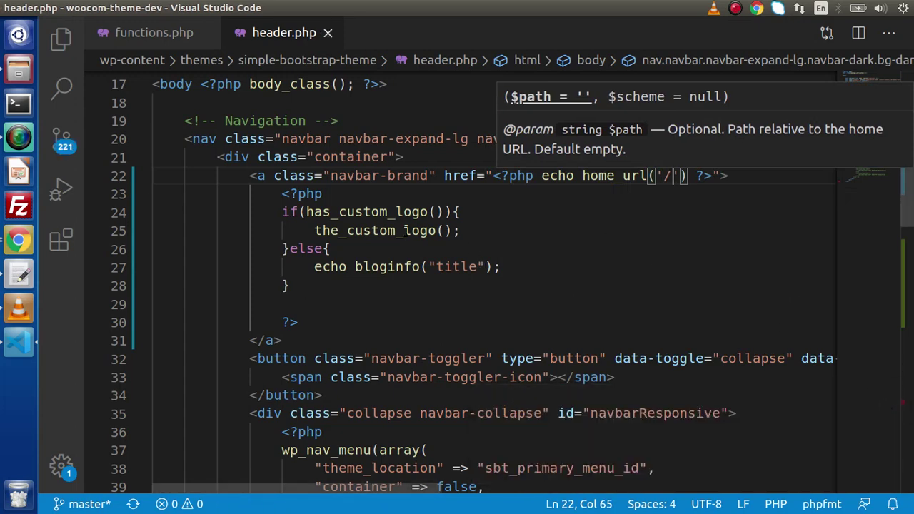
{"action": "key", "text": "alt+Tab"}
{"action": "left_click", "coordinate": [394, 53]}
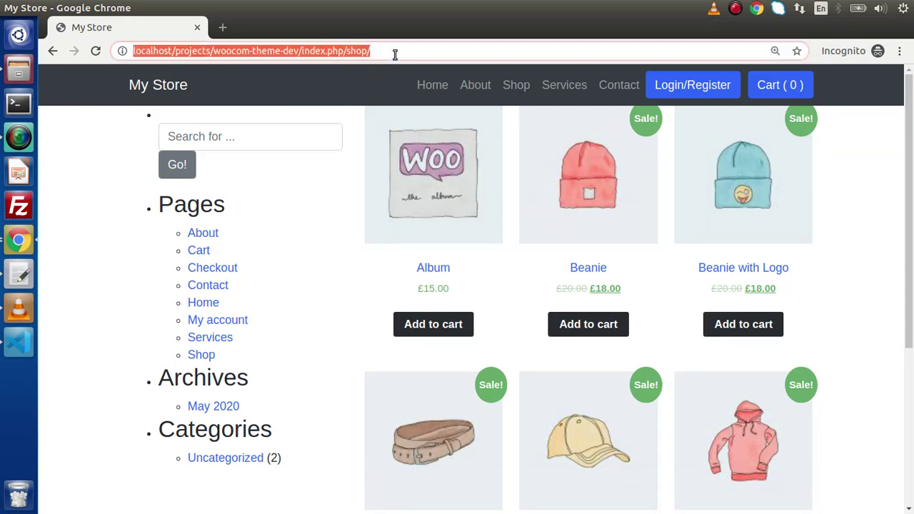
- Reload the shop and test the My Store brand link from home and About
{"action": "key", "text": "Return"}
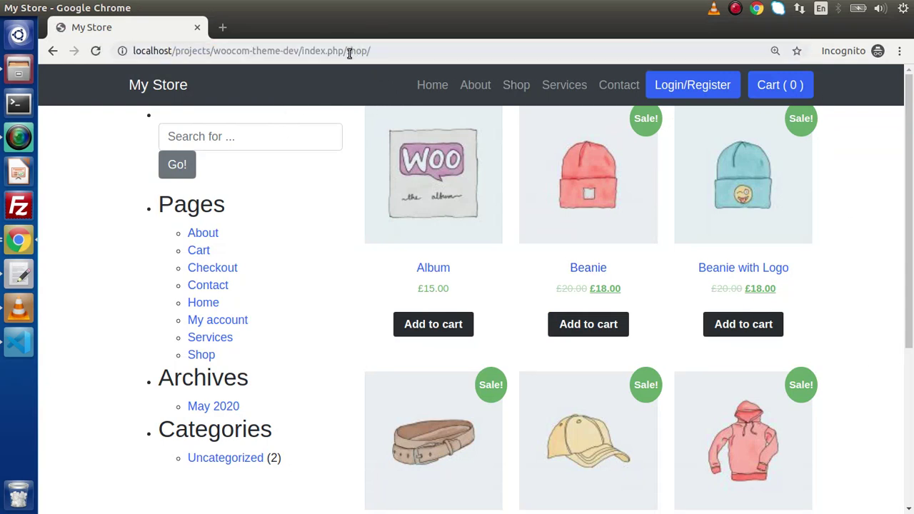
{"action": "left_click_drag", "start_coordinate": [351, 54], "coordinate": [373, 52]}
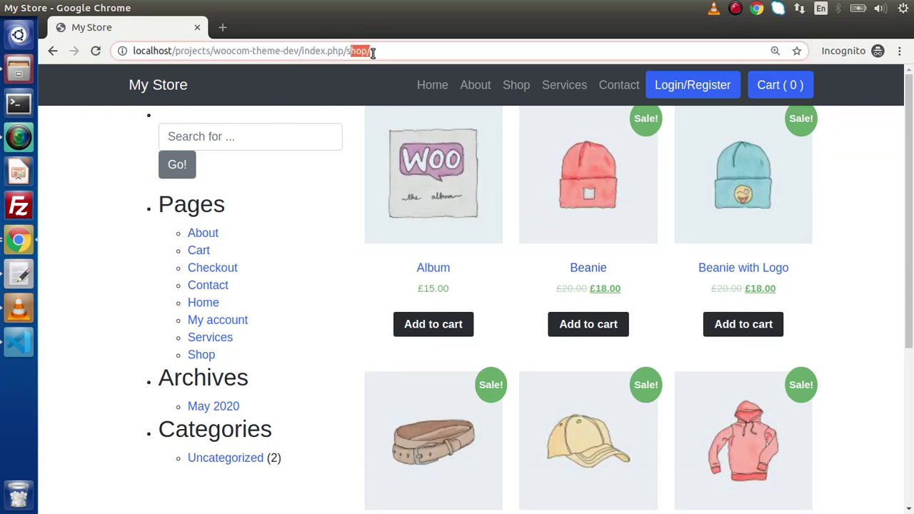
{"action": "left_click", "coordinate": [166, 88]}
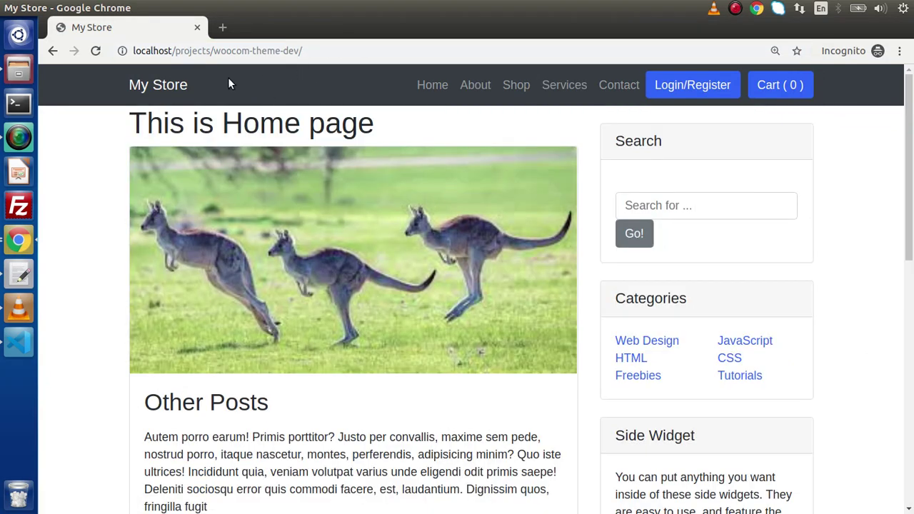
{"action": "left_click", "coordinate": [324, 54]}
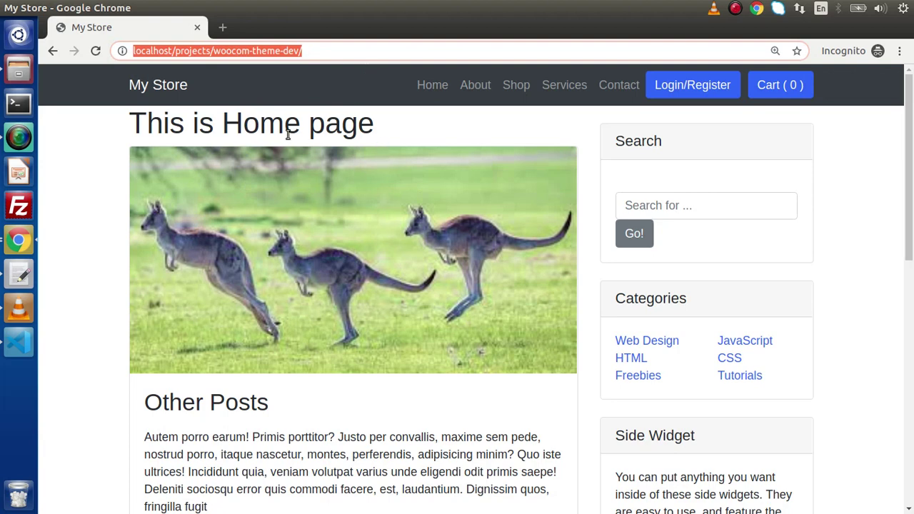
{"action": "left_click", "coordinate": [482, 86]}
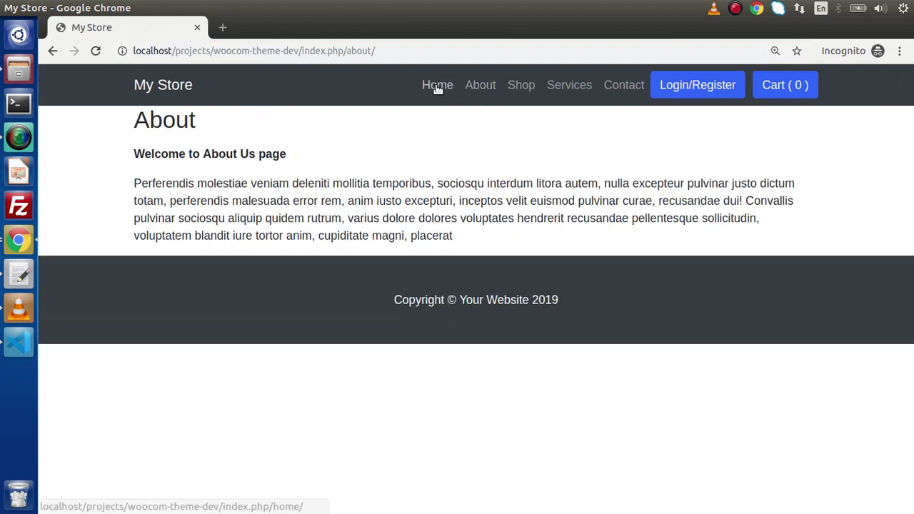
{"action": "left_click", "coordinate": [163, 85]}
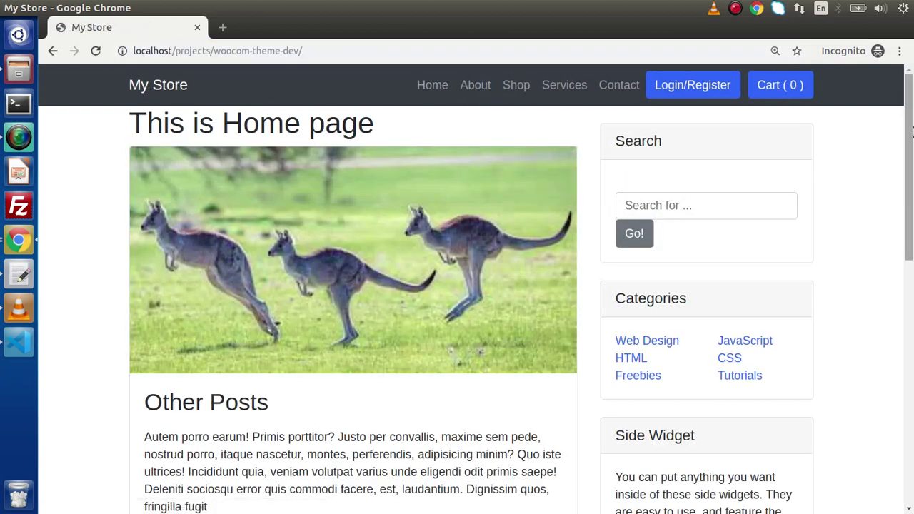
{"action": "scroll", "coordinate": [300, 271], "scroll_direction": "down", "scroll_amount": 10}
{"action": "scroll", "coordinate": [322, 307], "scroll_direction": "up", "scroll_amount": 10}
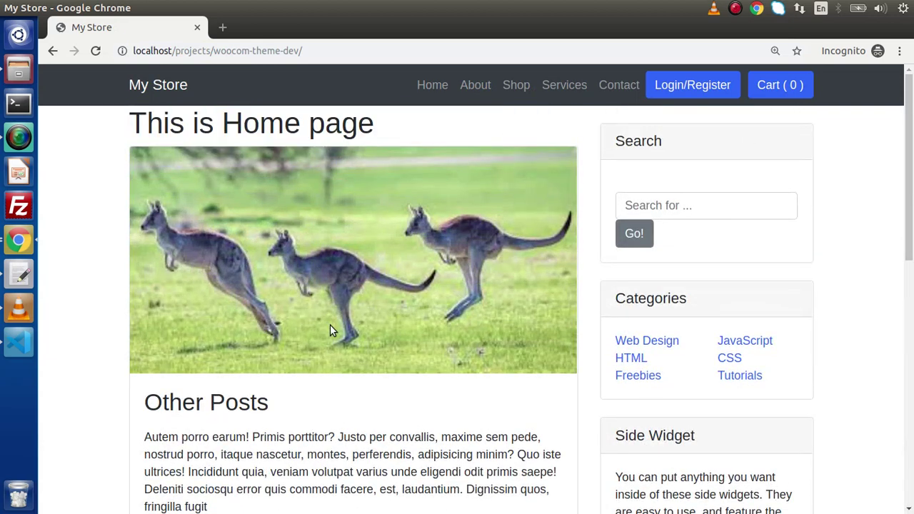
- Bring the admin window forward and open the Site Identity customizer tab
{"action": "left_click", "coordinate": [20, 243]}
{"action": "left_click", "coordinate": [433, 163]}
{"action": "left_click", "coordinate": [276, 32]}
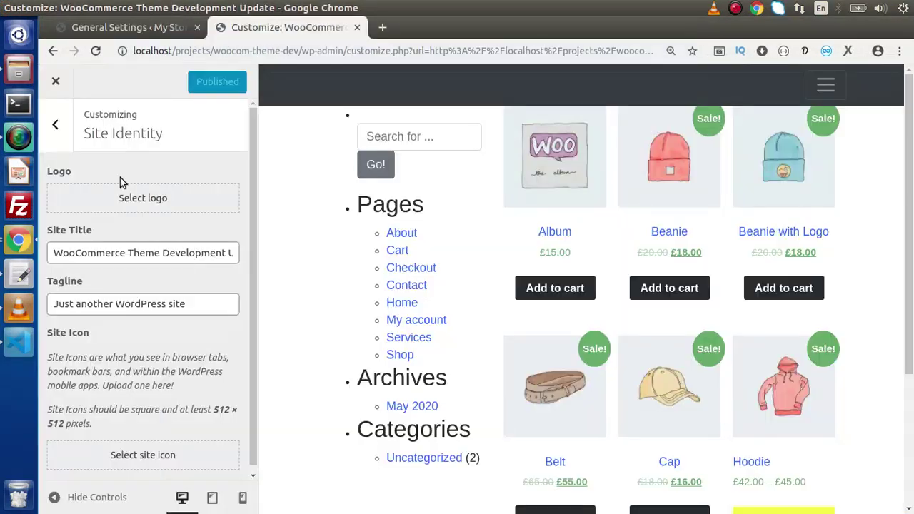
- Choose store-icon as the logo, crop it, and publish
{"action": "left_click", "coordinate": [131, 200]}
{"action": "left_click", "coordinate": [139, 236]}
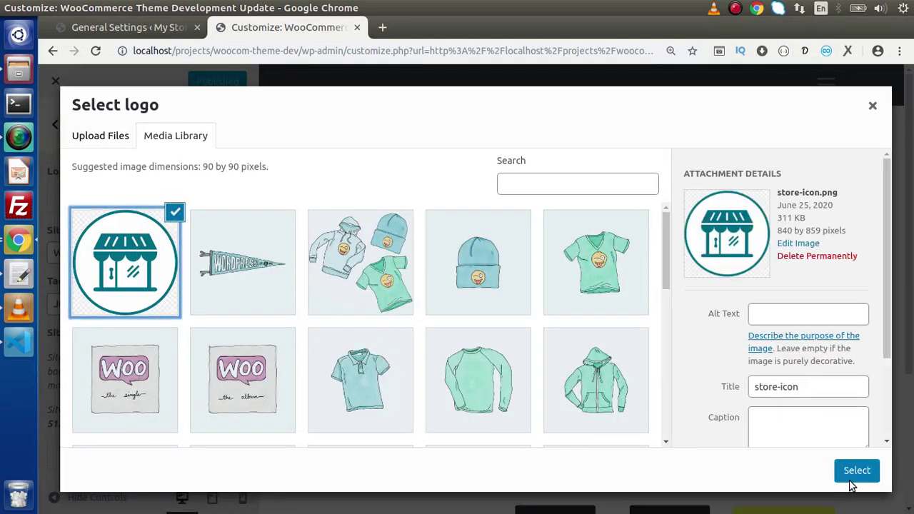
{"action": "left_click", "coordinate": [851, 474]}
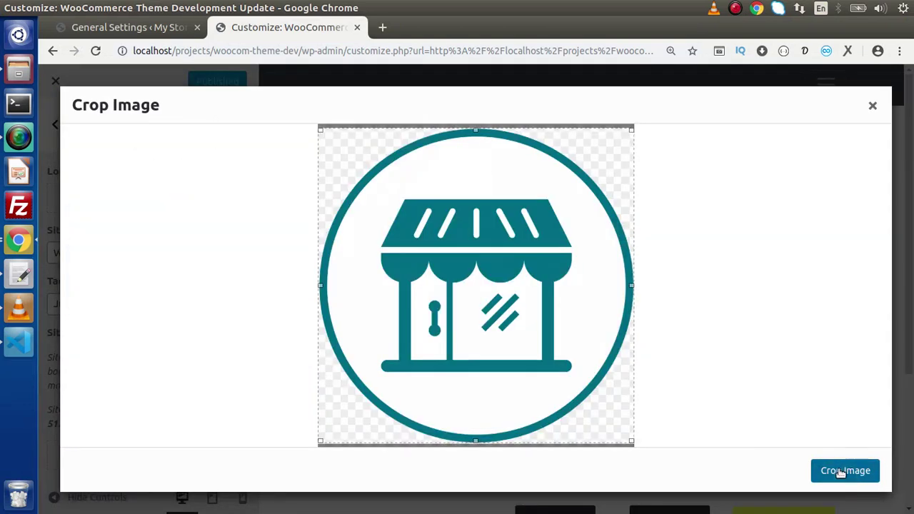
{"action": "left_click", "coordinate": [841, 473]}
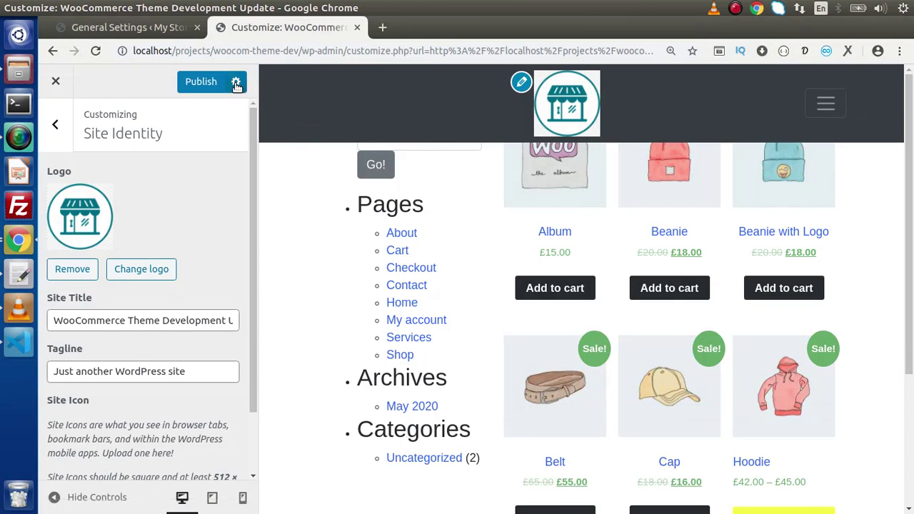
{"action": "left_click", "coordinate": [196, 87]}
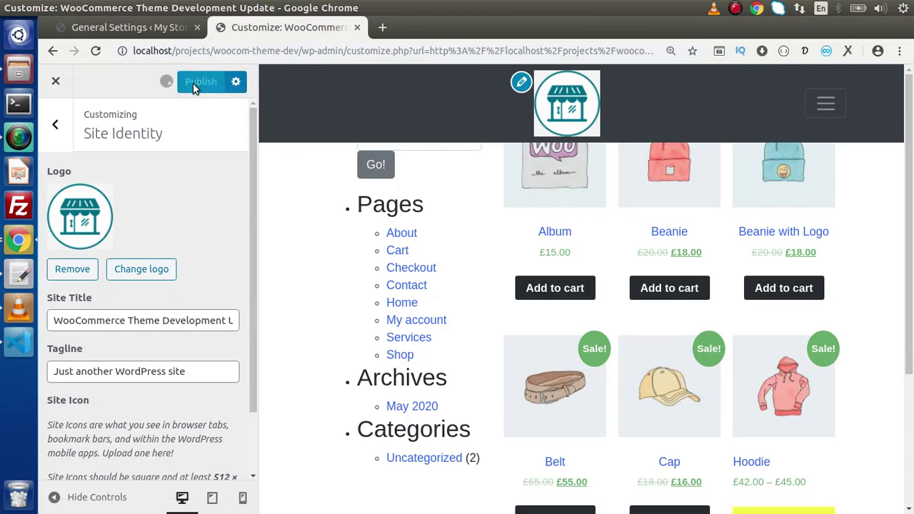
- Glance at the My Store incognito window, then return to header.php
{"action": "left_click", "coordinate": [18, 240]}
{"action": "left_click", "coordinate": [334, 182]}
{"action": "left_click", "coordinate": [17, 346]}
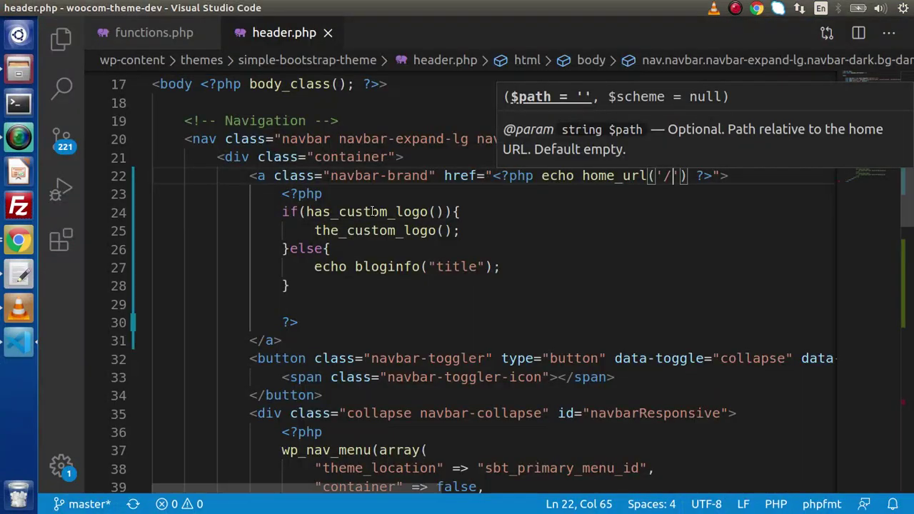
- Review the has_custom_logo() check, the_custom_logo() call and bloginfo site-title fallback in the navbar code
{"action": "left_click_drag", "start_coordinate": [445, 212], "coordinate": [467, 230]}
{"action": "left_click_drag", "start_coordinate": [488, 267], "coordinate": [315, 266]}
{"action": "left_click_drag", "start_coordinate": [308, 230], "coordinate": [463, 229]}
{"action": "left_click", "coordinate": [500, 232]}
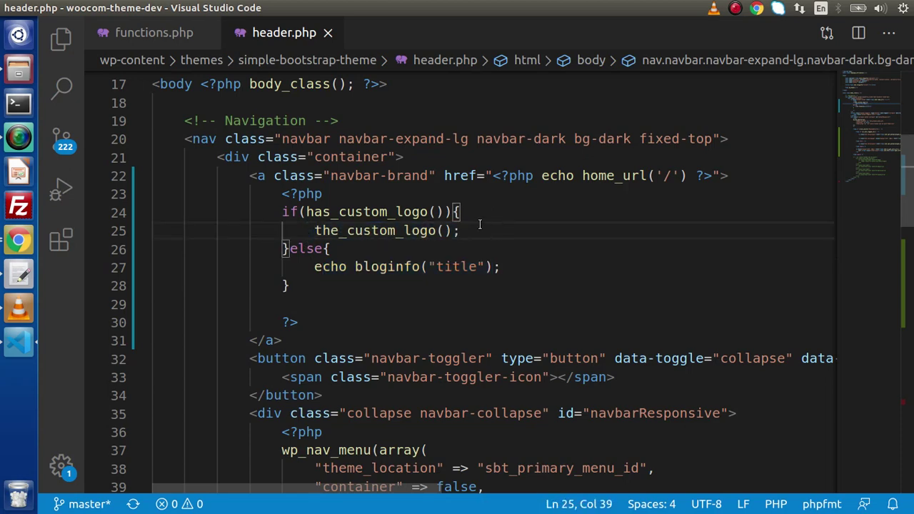
- Reload the My Store home page to confirm the store-icon logo, then return to the wp-woocom-intro.txt notes
{"action": "left_click", "coordinate": [18, 240]}
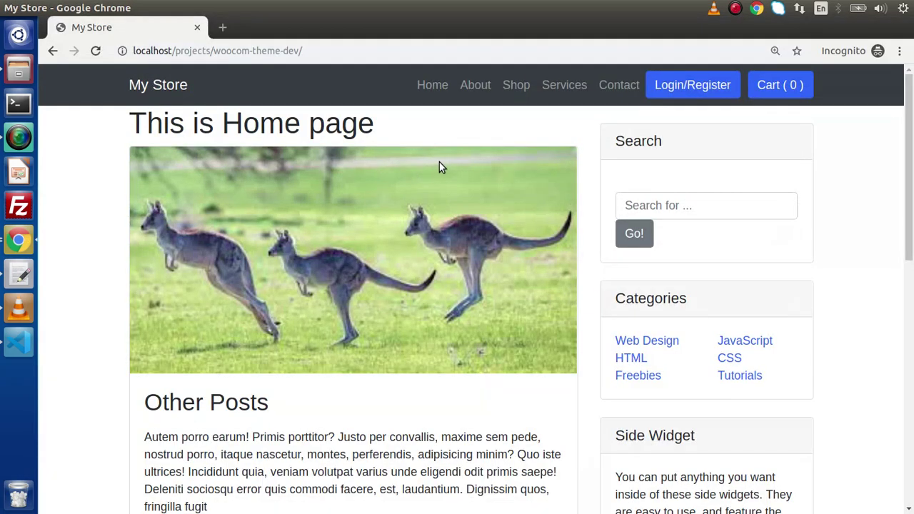
{"action": "key", "text": "ctrl+r"}
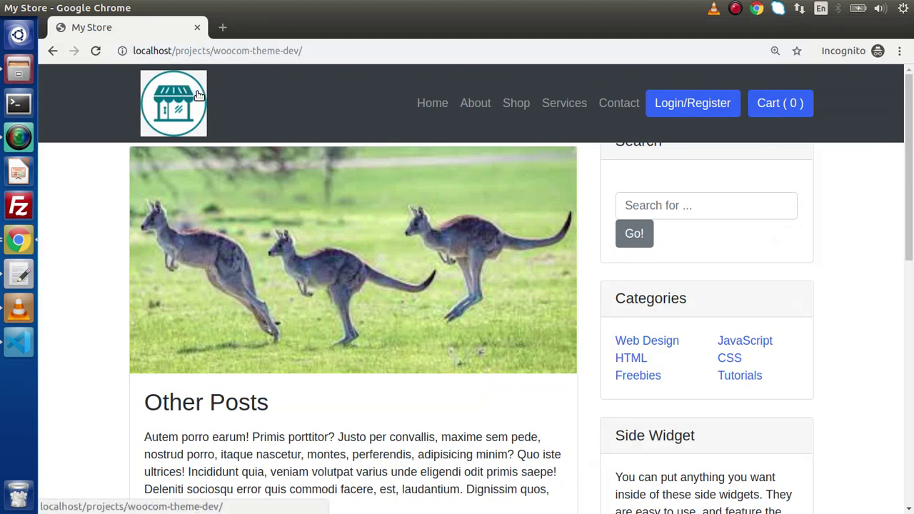
{"action": "left_click", "coordinate": [20, 274]}
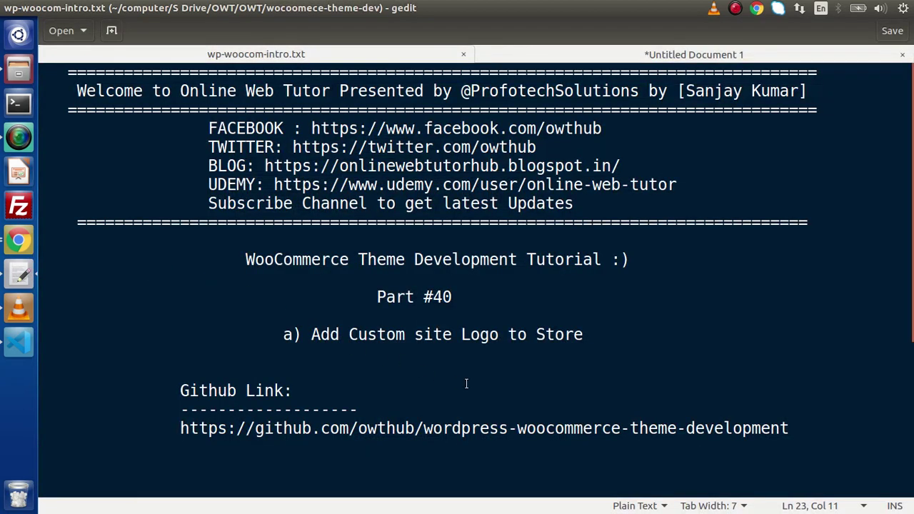